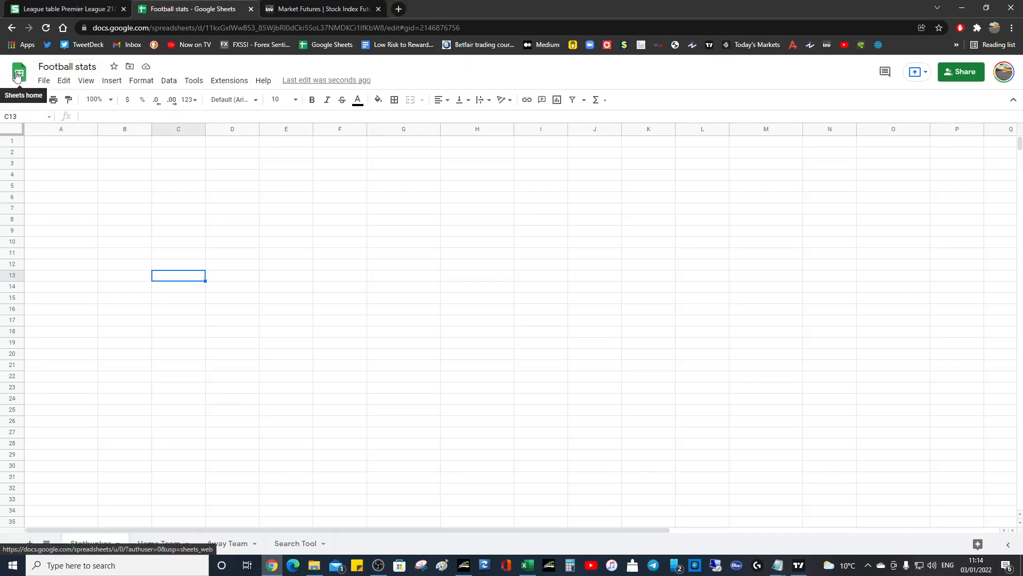
- Examine the Premier League 21/22 league table on Statbunker and the stock index futures page on Investing.com
left_click(75, 9)
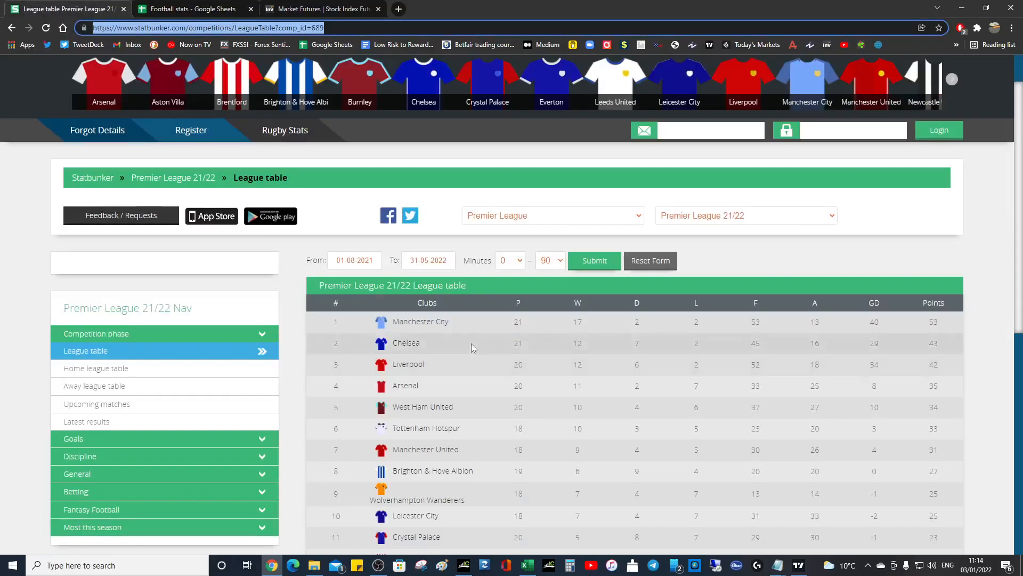
scroll(471, 343, "down", 3)
scroll(510, 357, "up", 4)
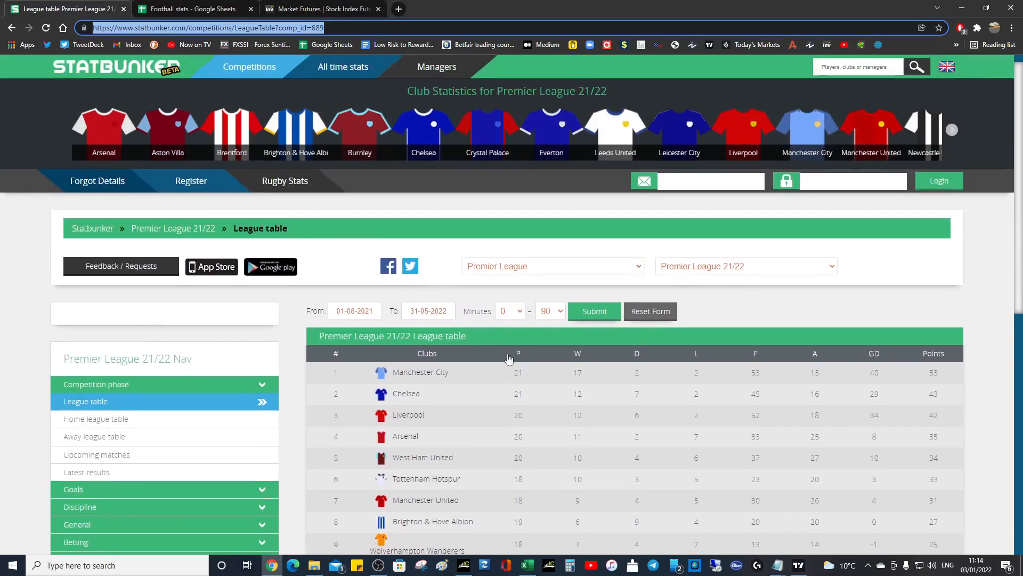
left_click(301, 10)
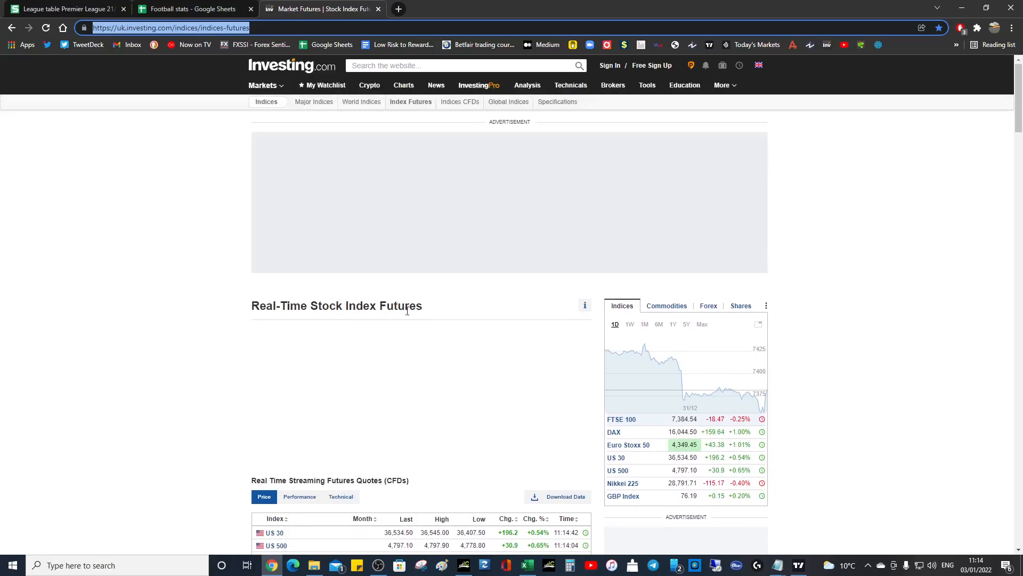
left_click(68, 10)
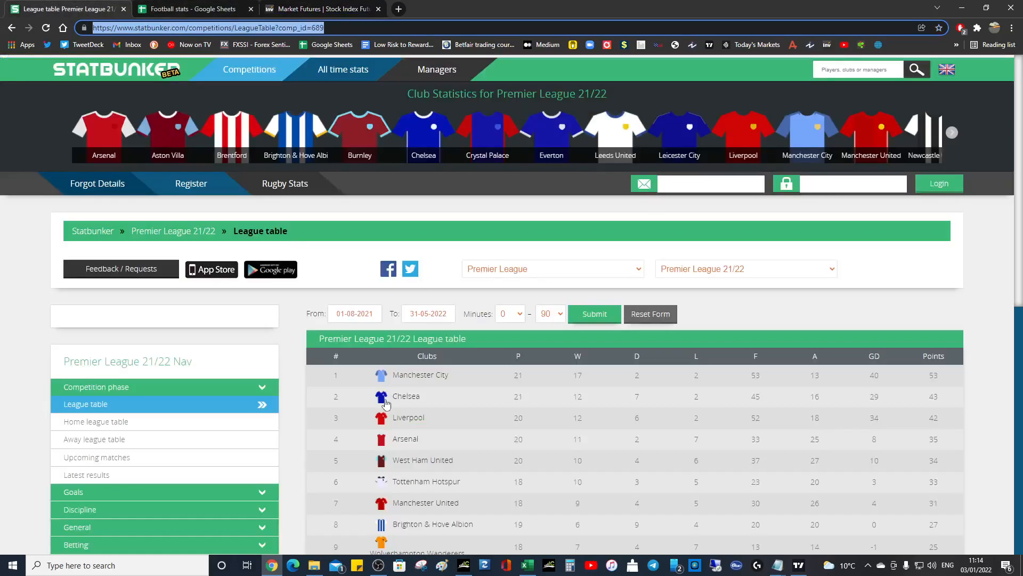
scroll(359, 345, "down", 3)
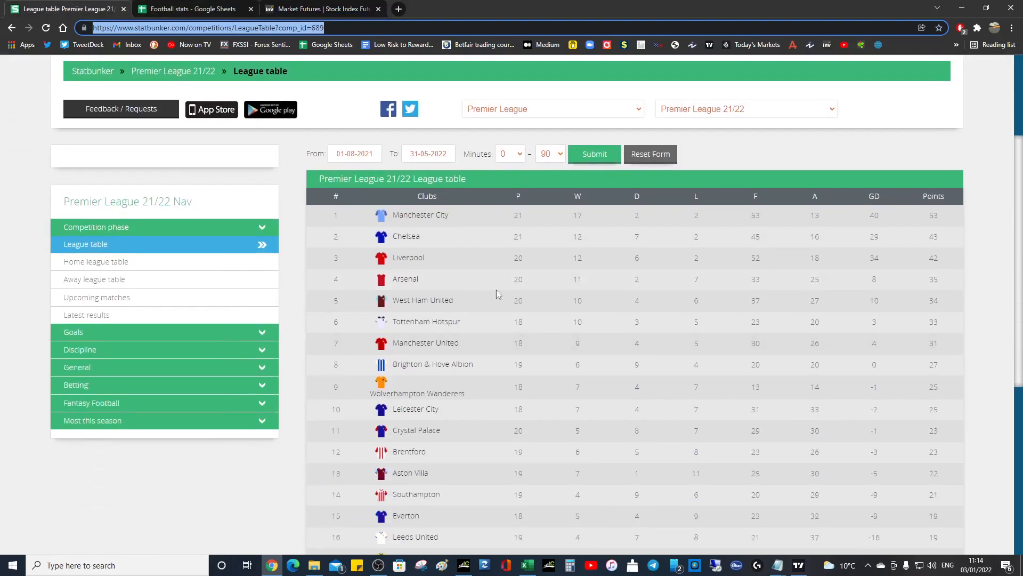
scroll(590, 327, "down", 2)
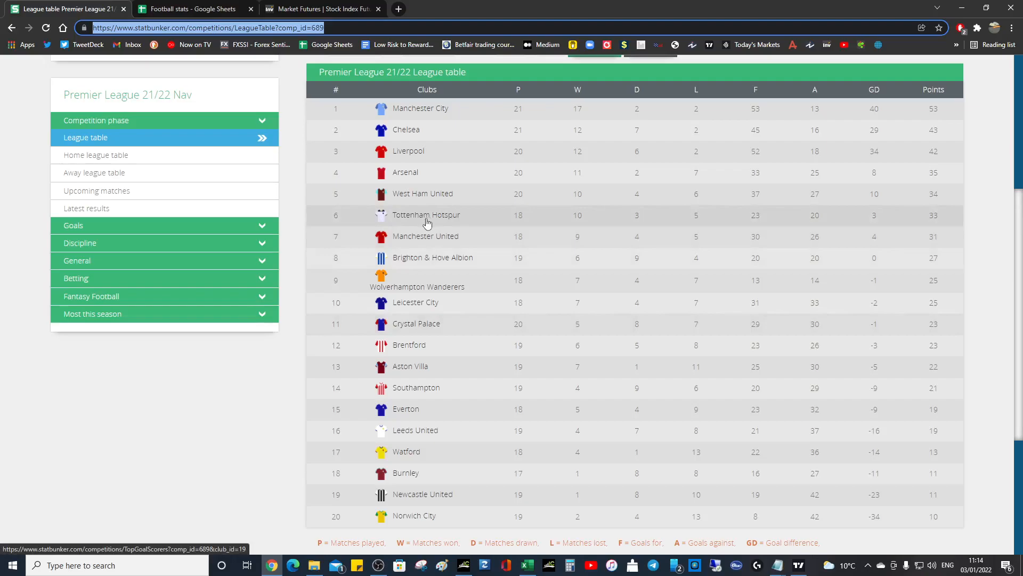
scroll(373, 299, "up", 3)
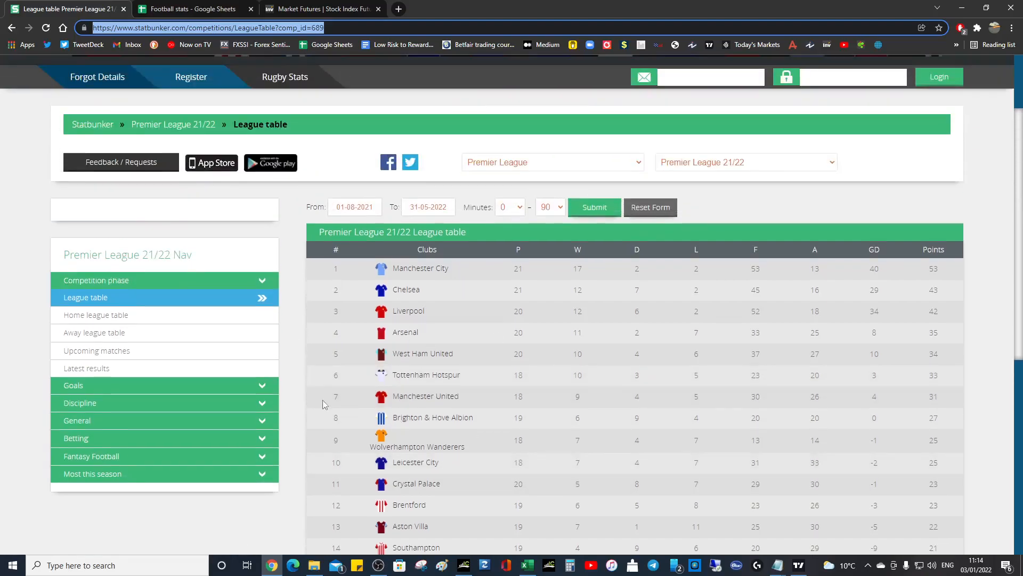
- Switch to the Football stats spreadsheet and start an IMPORTHTML formula with an opening quotation mark in cell A1 of the Statbunker sheet
left_click(174, 11)
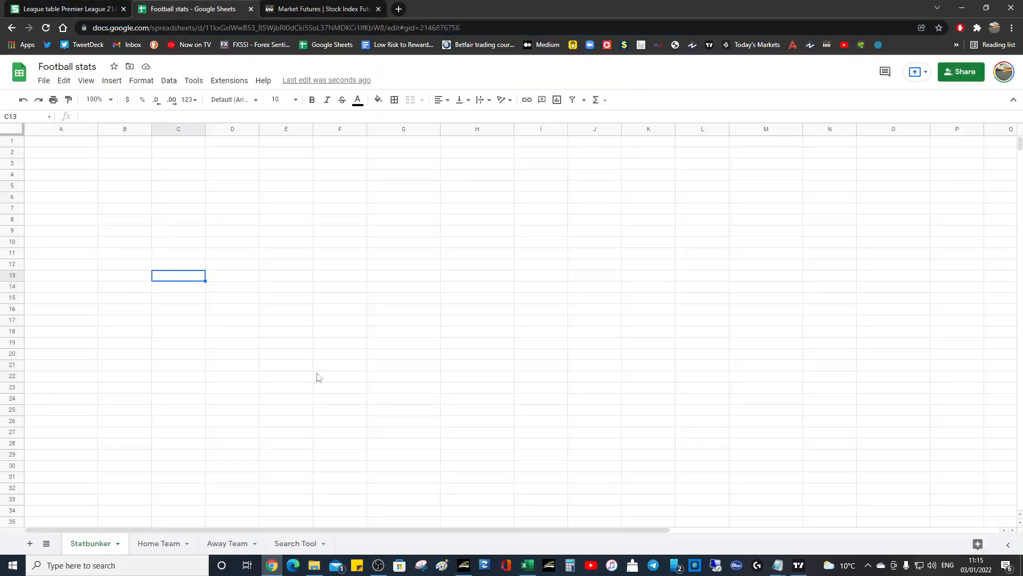
left_click(54, 145)
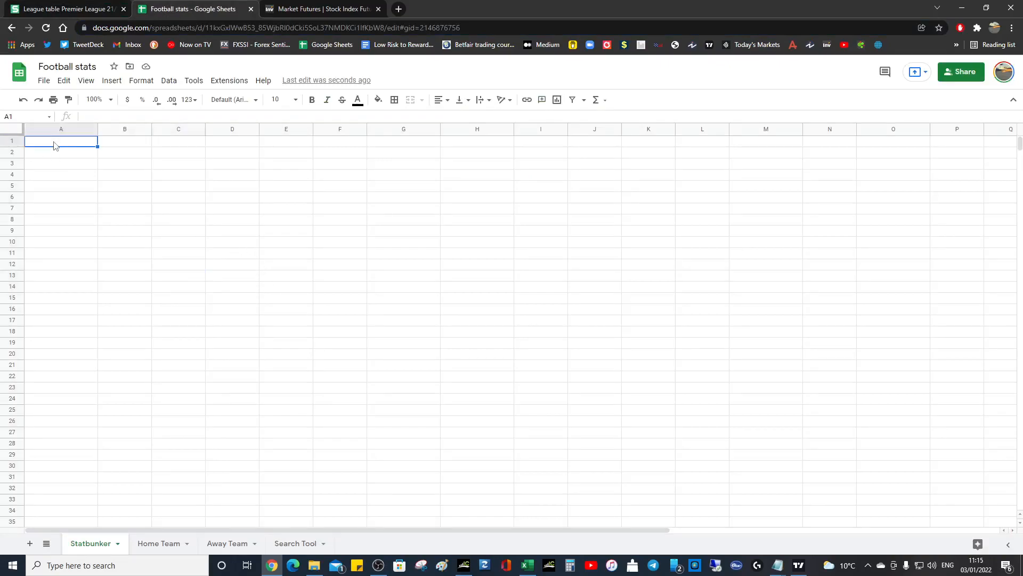
type("=")
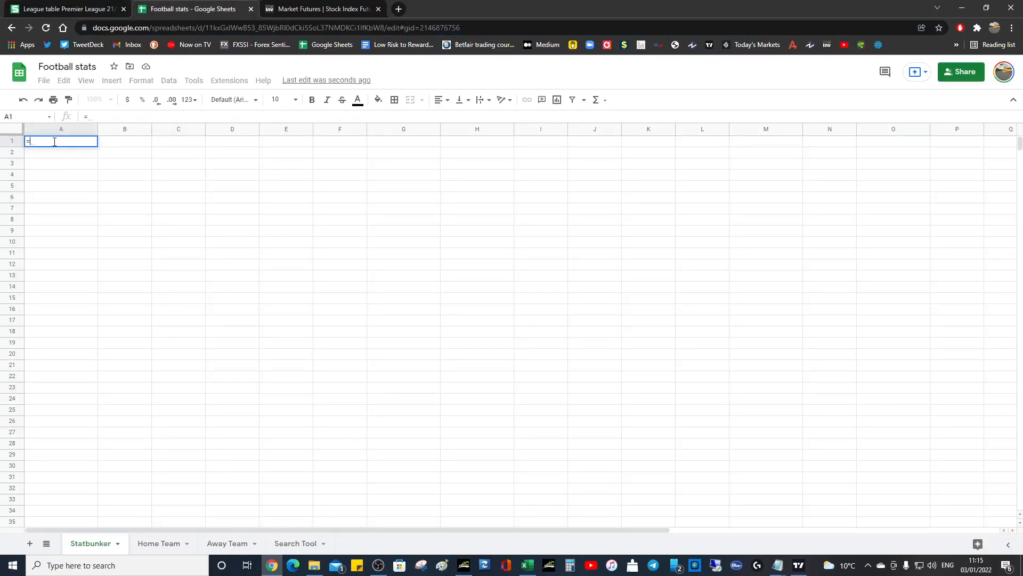
type("impor")
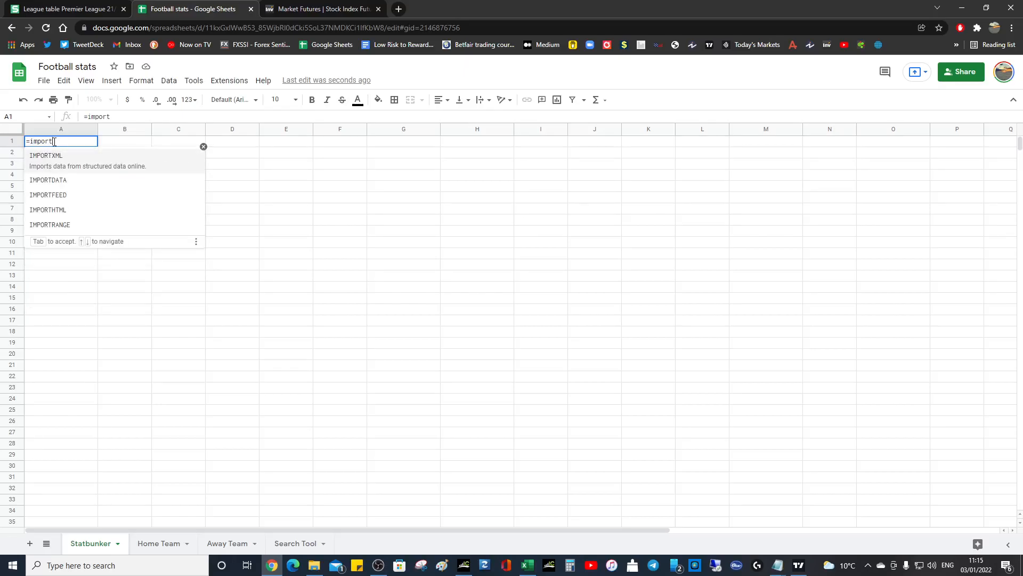
type("t")
left_click(47, 204)
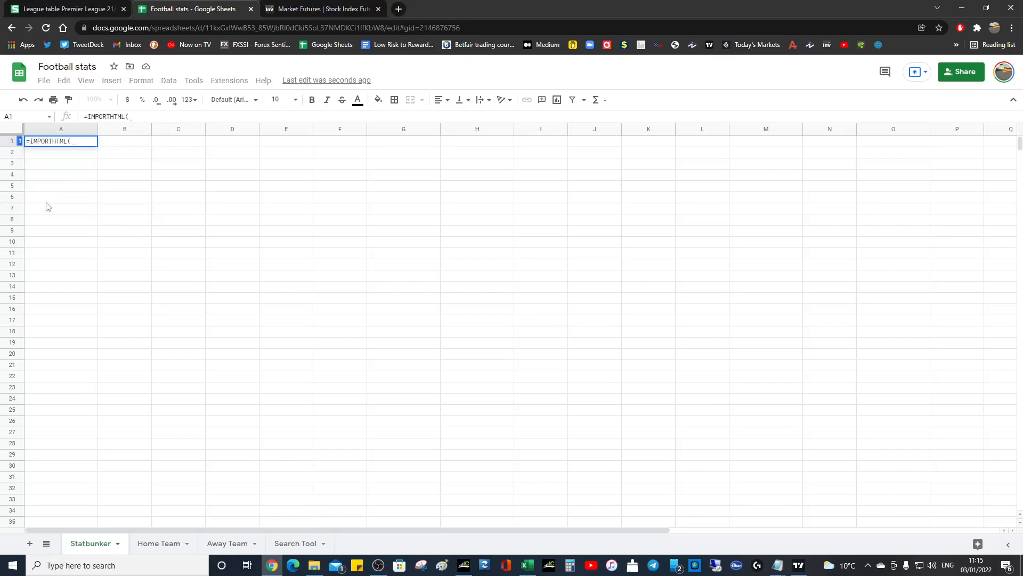
type("\"")
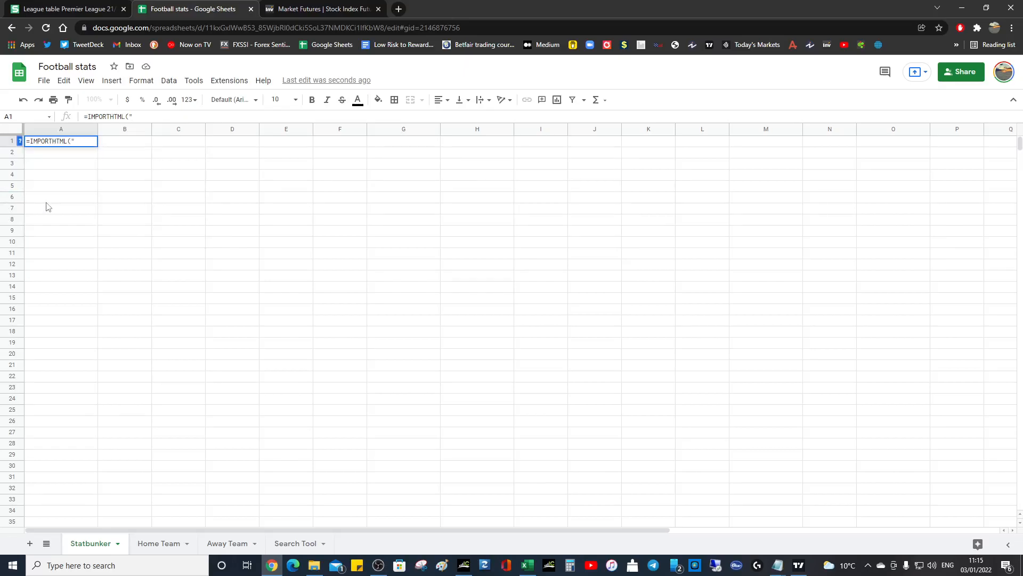
- Copy the web address of the Statbunker league table page into the IMPORTHTML formula in A1 as its URL
left_click(115, 9)
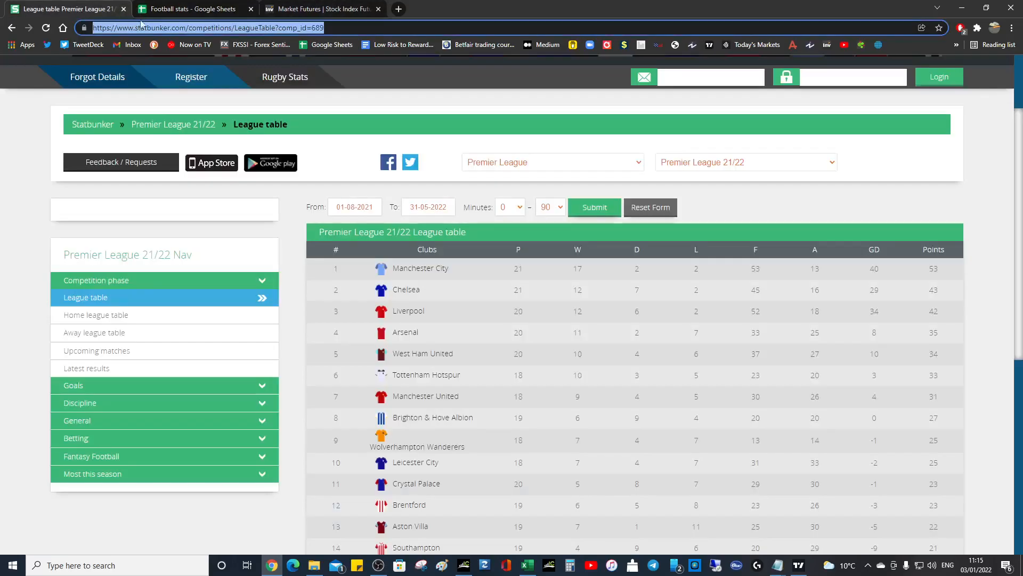
right_click(305, 29)
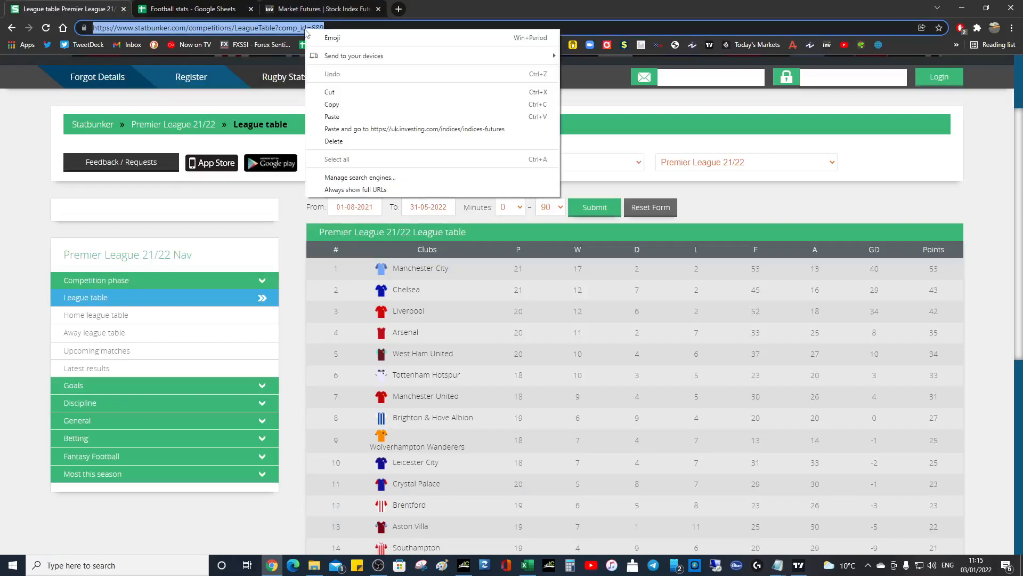
left_click(338, 105)
left_click(192, 9)
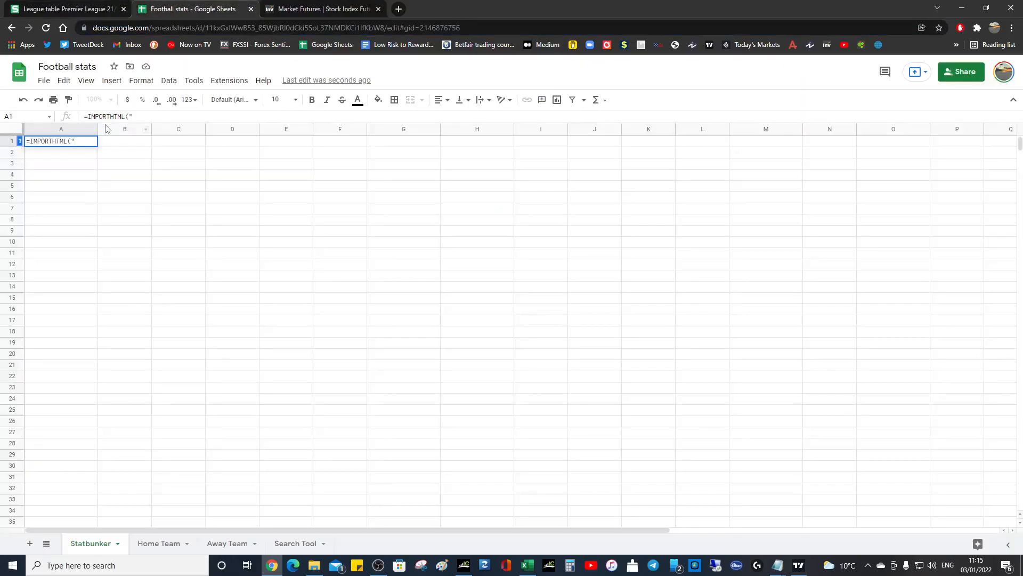
key("ctrl+v")
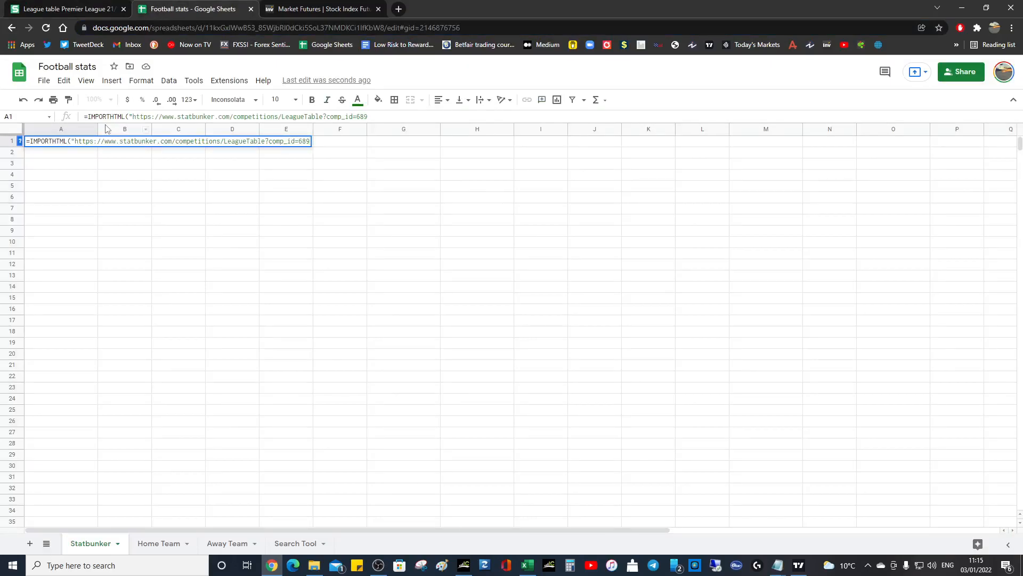
- Complete the A1 formula with a closing quote, the query type "table" and index 1, and enter it
type("\",")
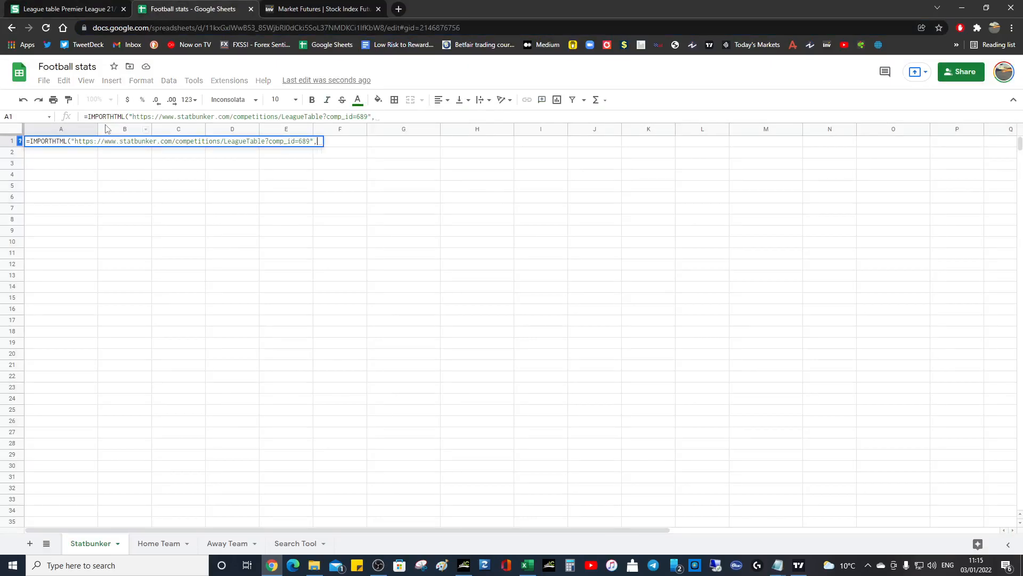
type("\"\"table")
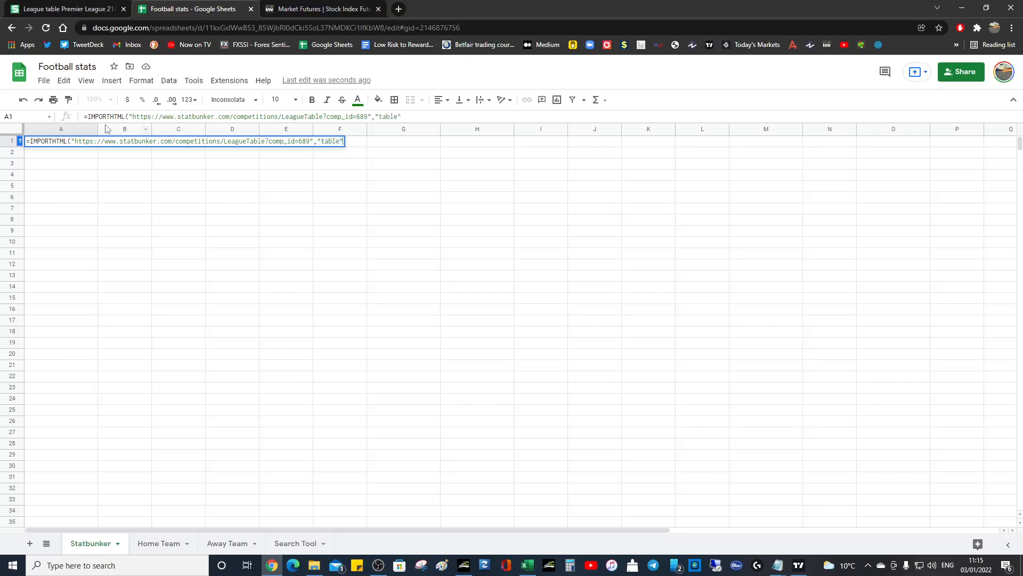
left_click(91, 8)
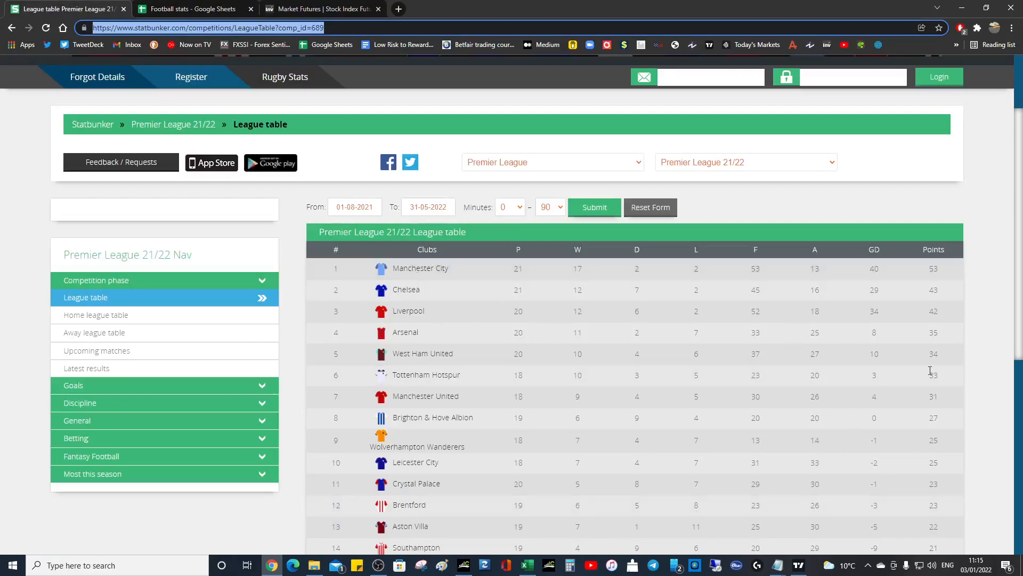
left_click(173, 9)
type(",\"table\",1)")
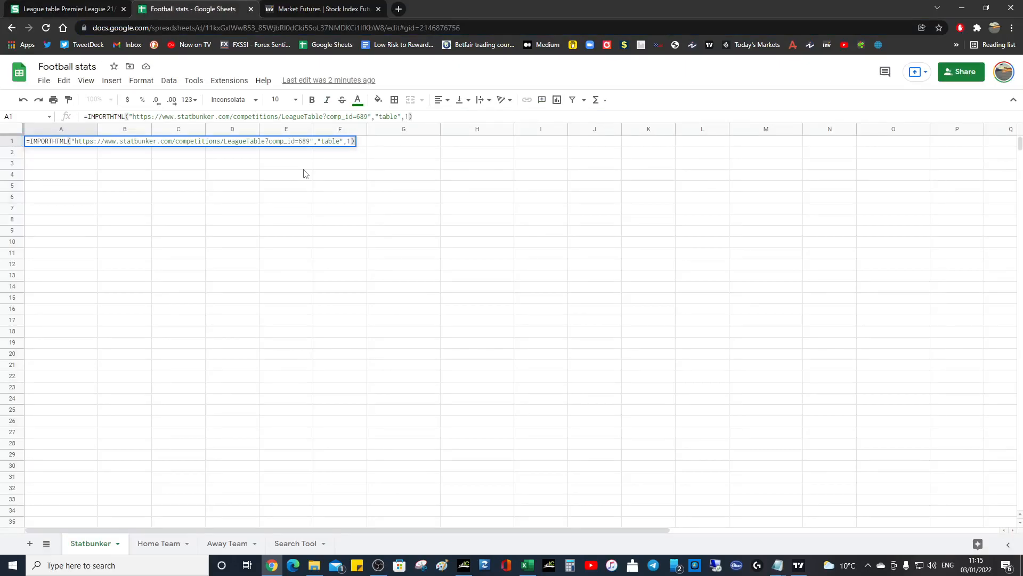
key("Return")
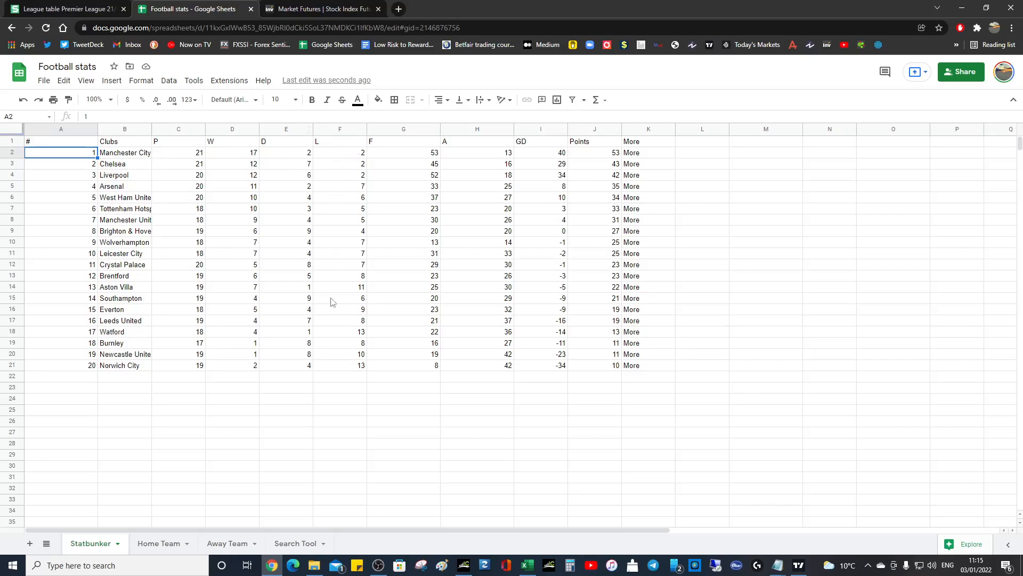
- Create a new filter view over the imported league table in A1:K21
left_click(63, 142)
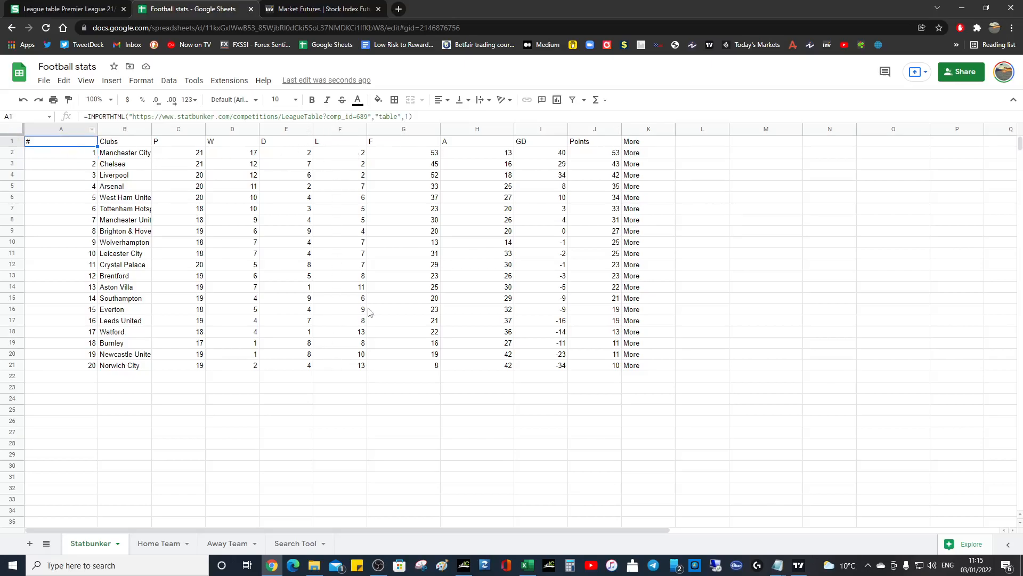
left_click(632, 368, "shift")
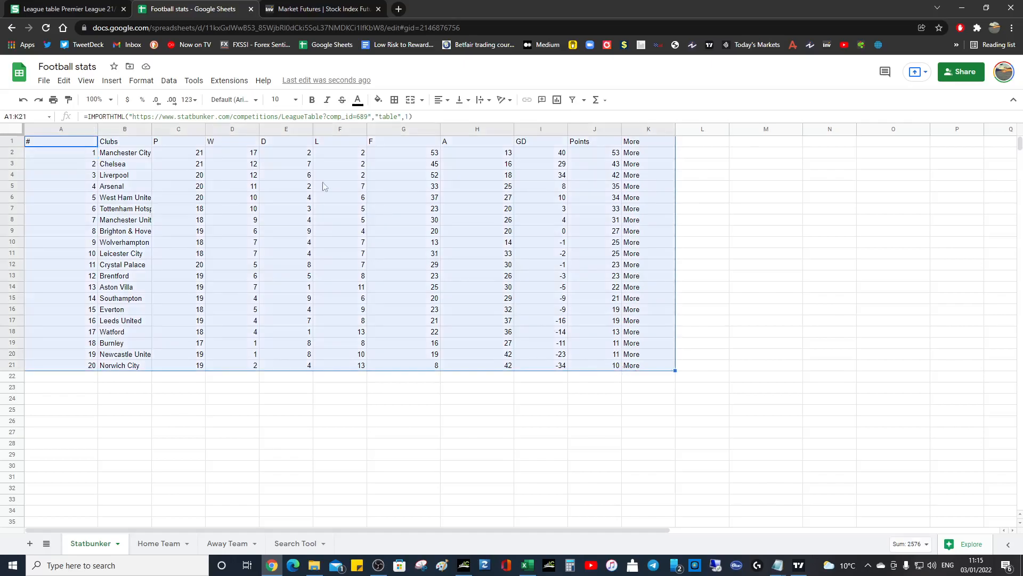
left_click(169, 80)
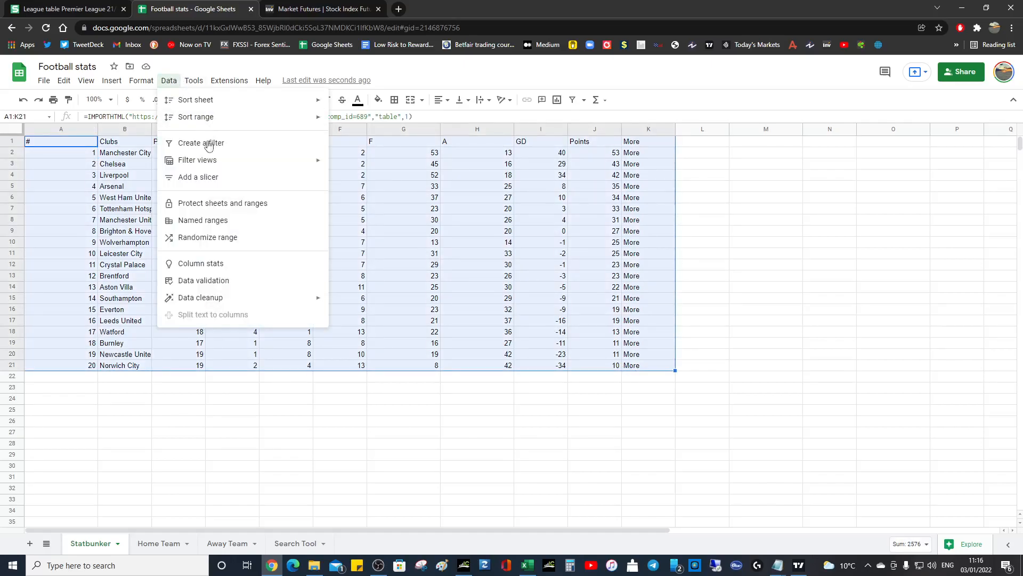
mouse_move(209, 162)
left_click(386, 169)
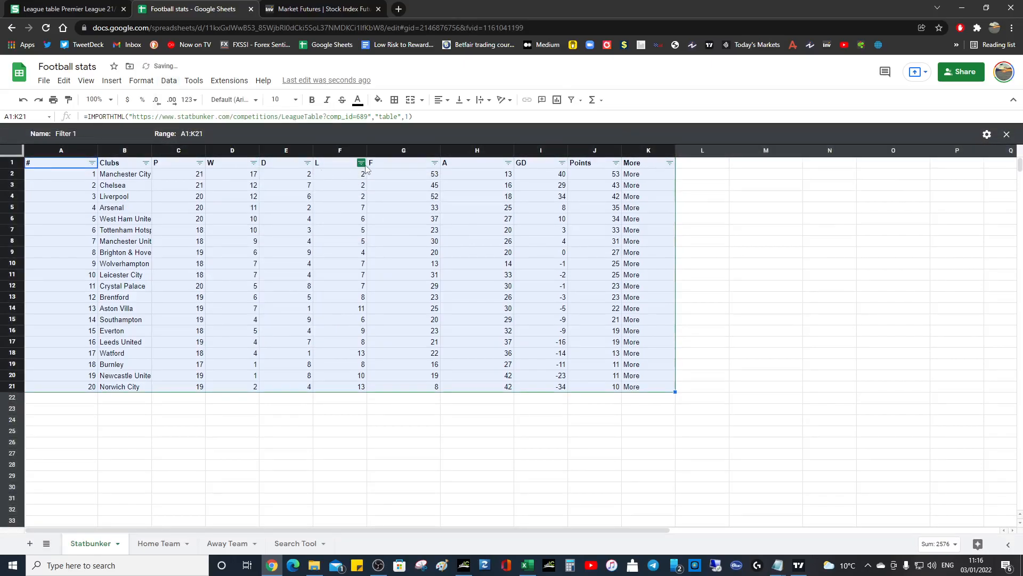
- Sort the filter view by the L column in descending order
left_click(361, 163)
left_click(304, 203)
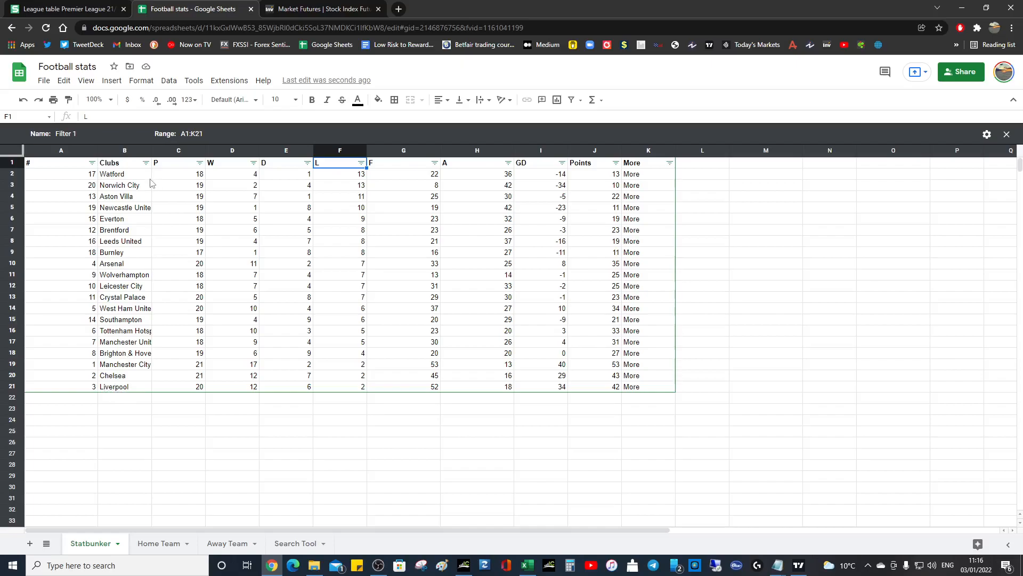
left_click(726, 289)
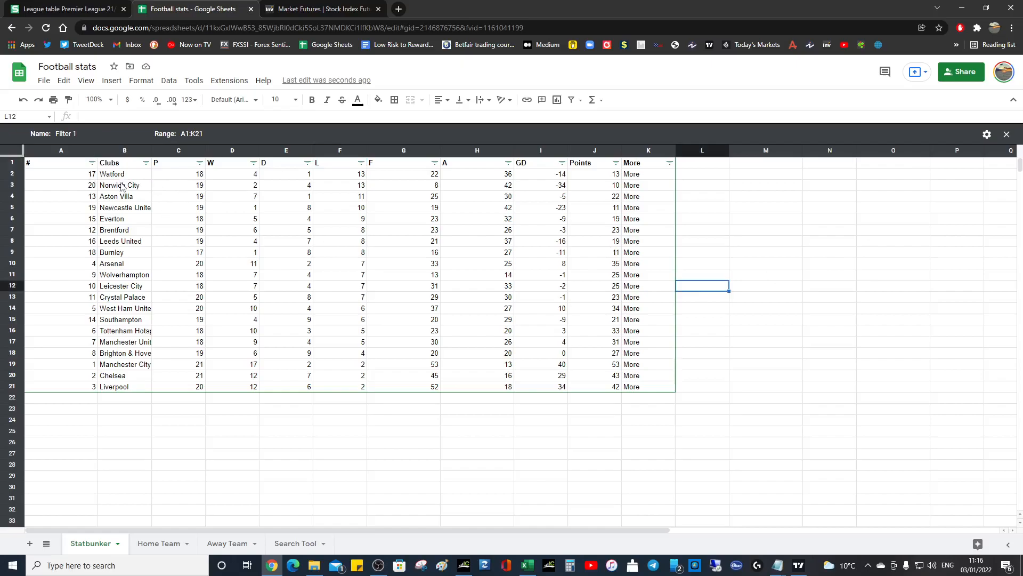
- Undo the sort and the filter view, and deselect the table
key("ctrl+z")
key("ctrl+z")
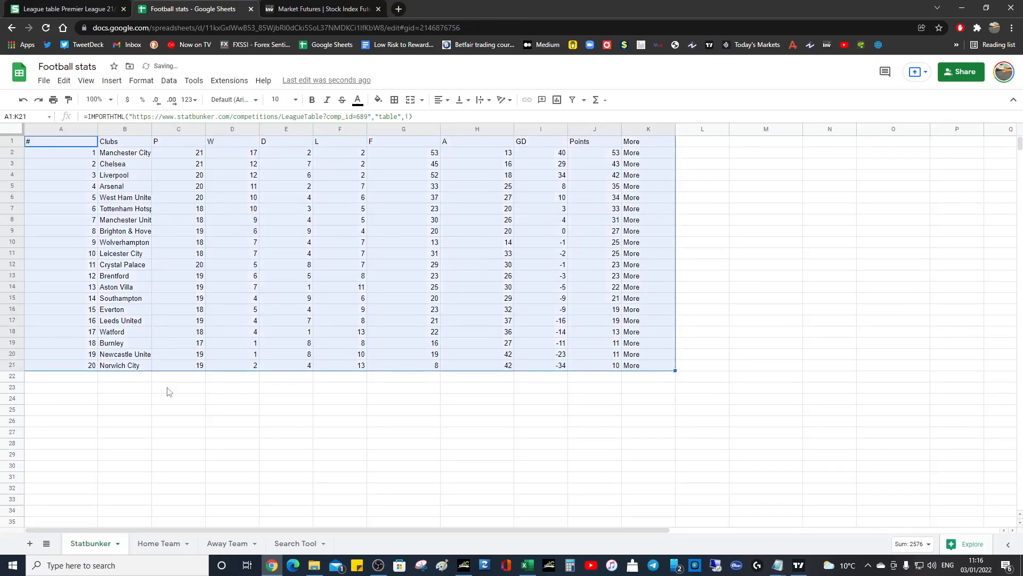
left_click(167, 388)
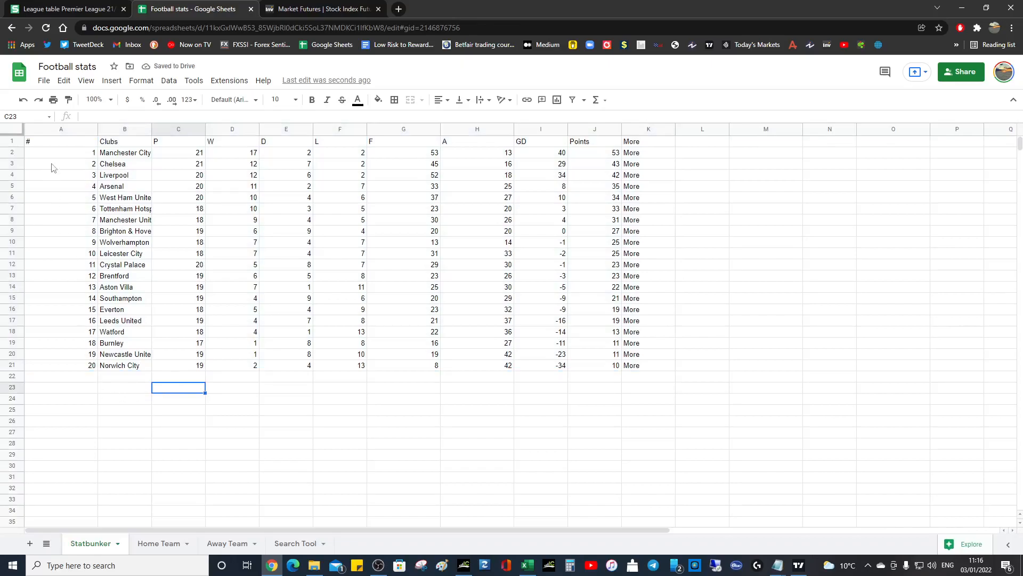
- Copy the whole IMPORTHTML formula from A1 and paste it into cell A24
left_click(53, 145)
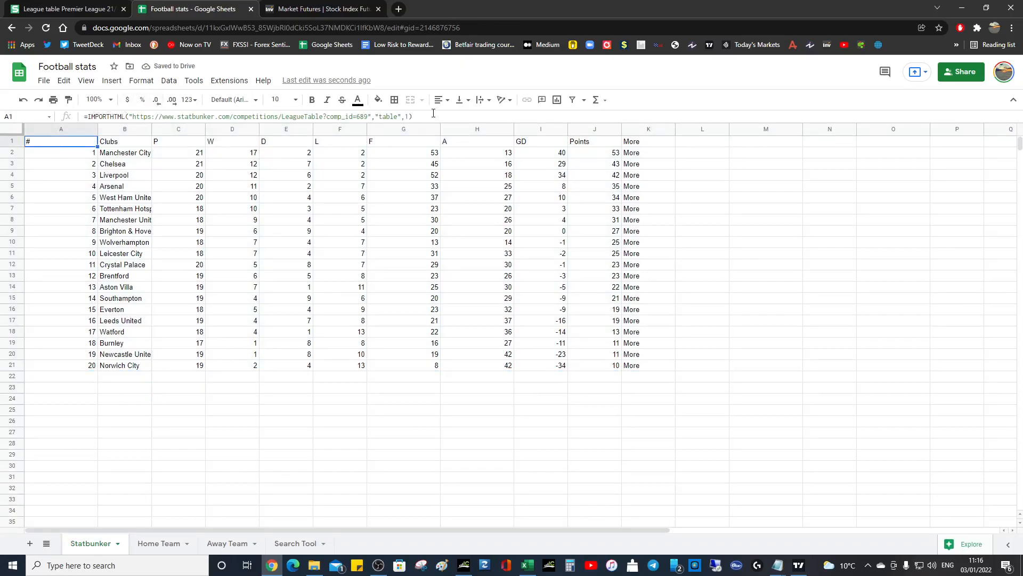
left_click_drag(433, 113, 32, 116)
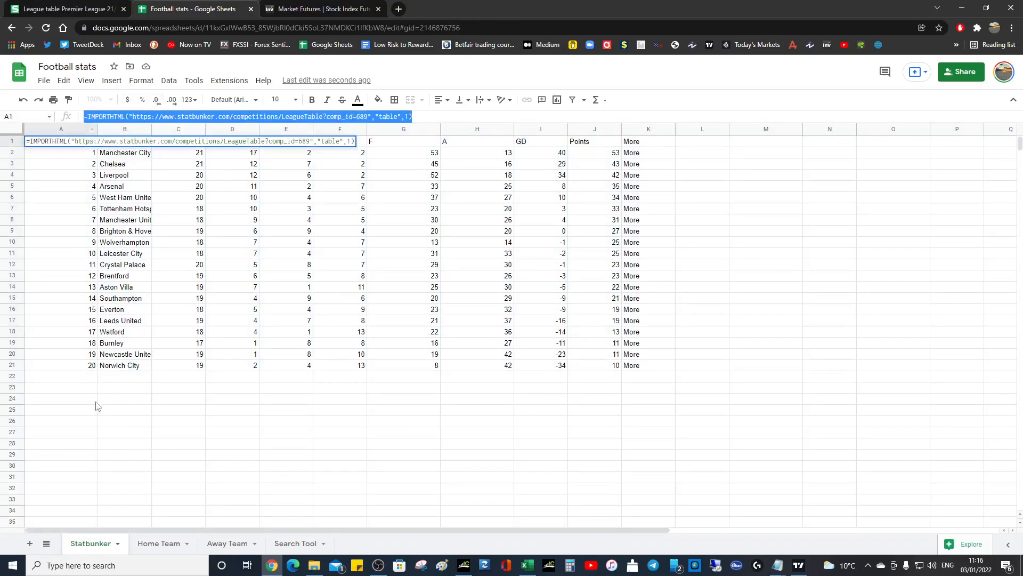
left_click(52, 403)
key("ctrl+v")
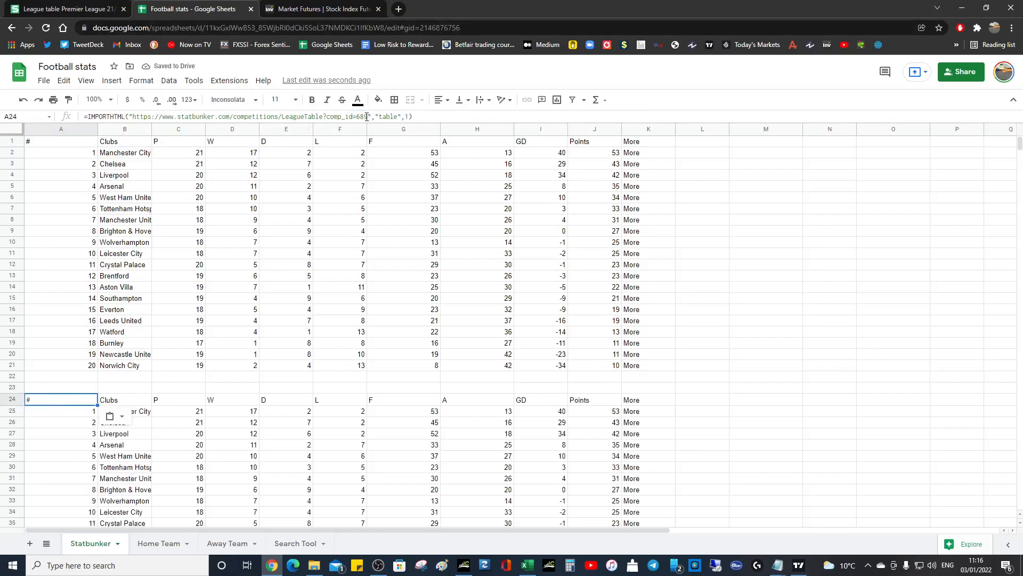
- Clear the web address from the A24 formula and copy the address of the Investing.com index futures page
left_click_drag(368, 116, 136, 118)
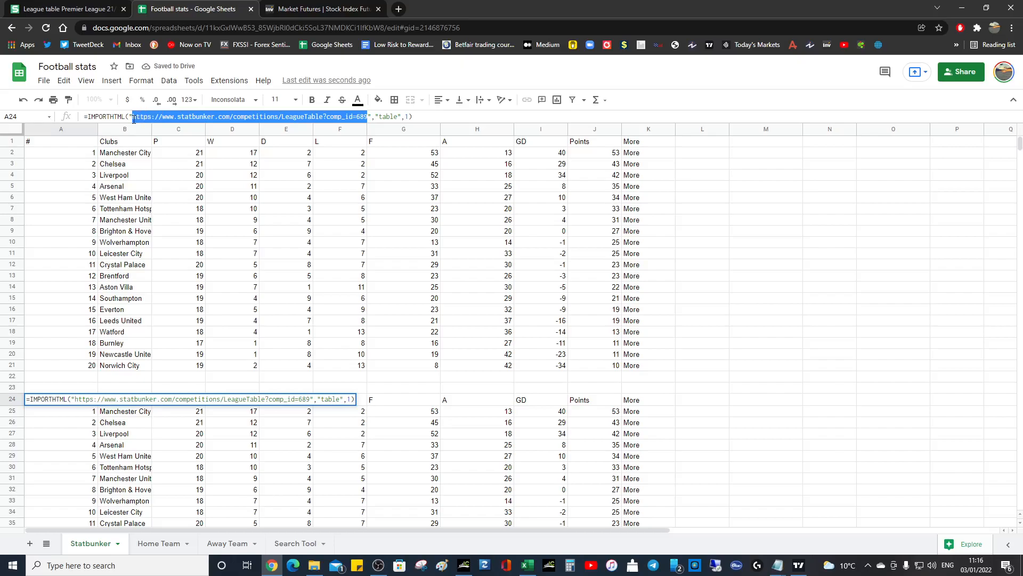
key("BackSpace")
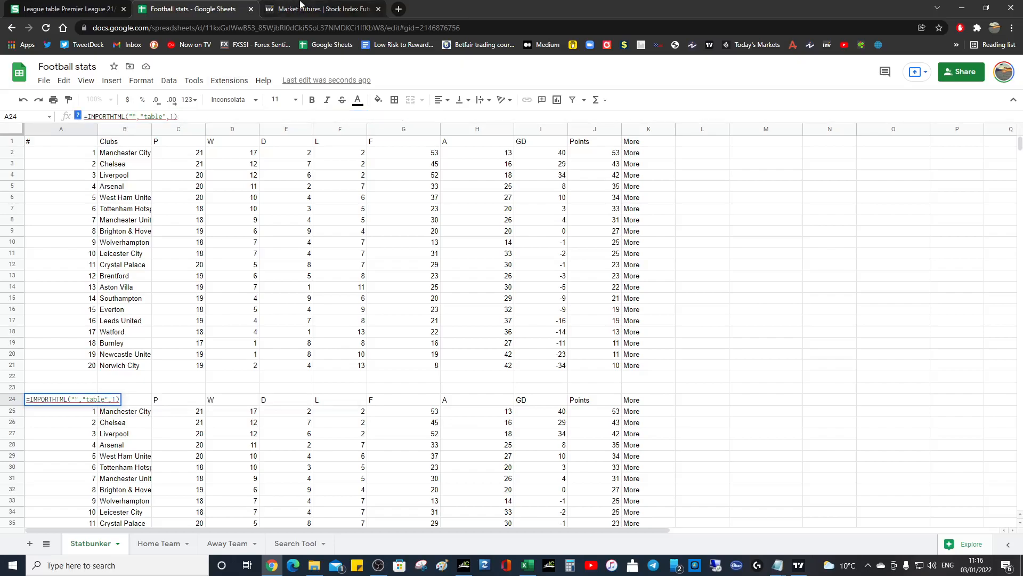
left_click(300, 7)
left_click(709, 305)
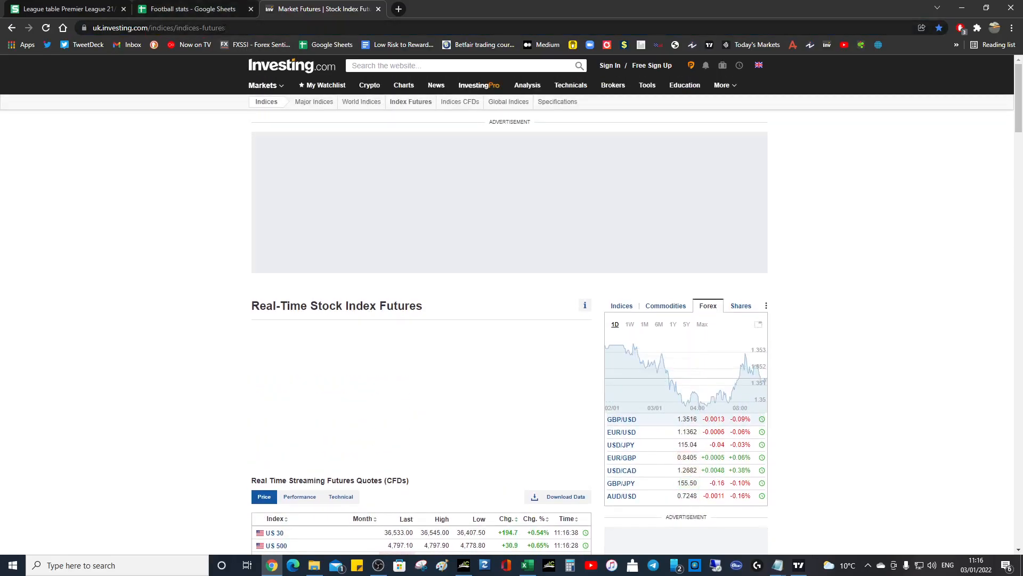
left_click(219, 27)
key("ctrl+c")
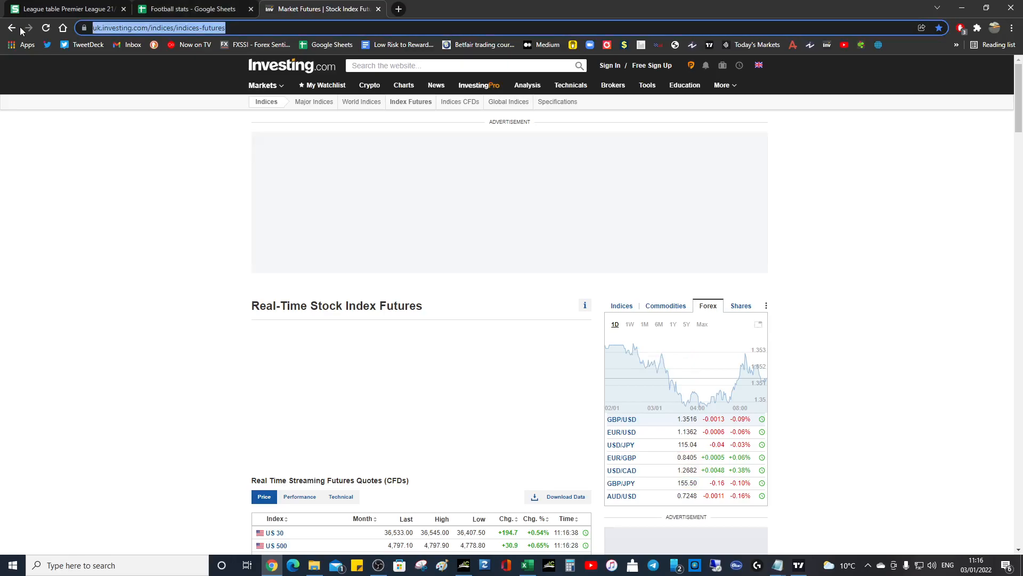
left_click(66, 10)
left_click(160, 12)
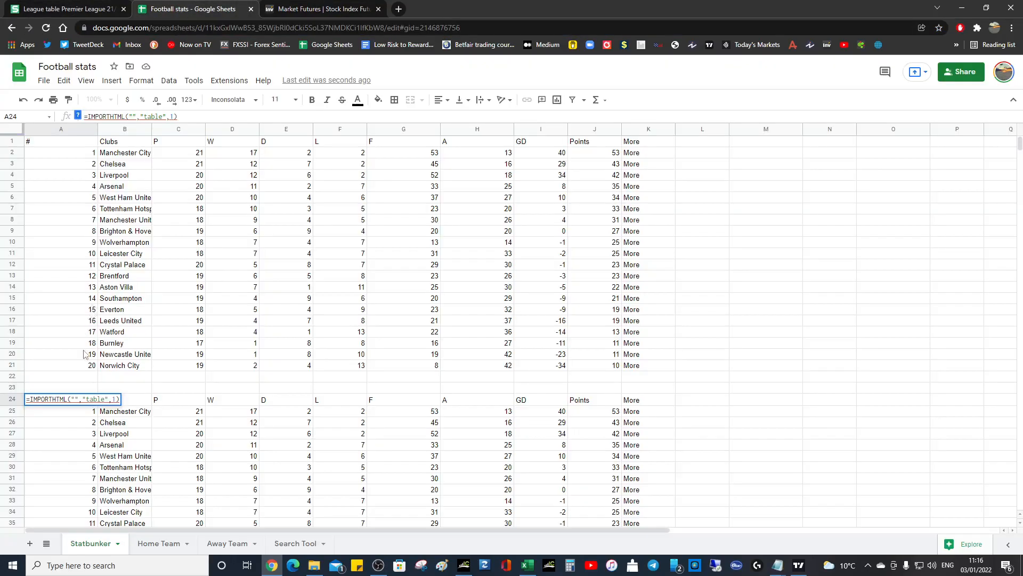
left_click(130, 117)
key("ctrl+v")
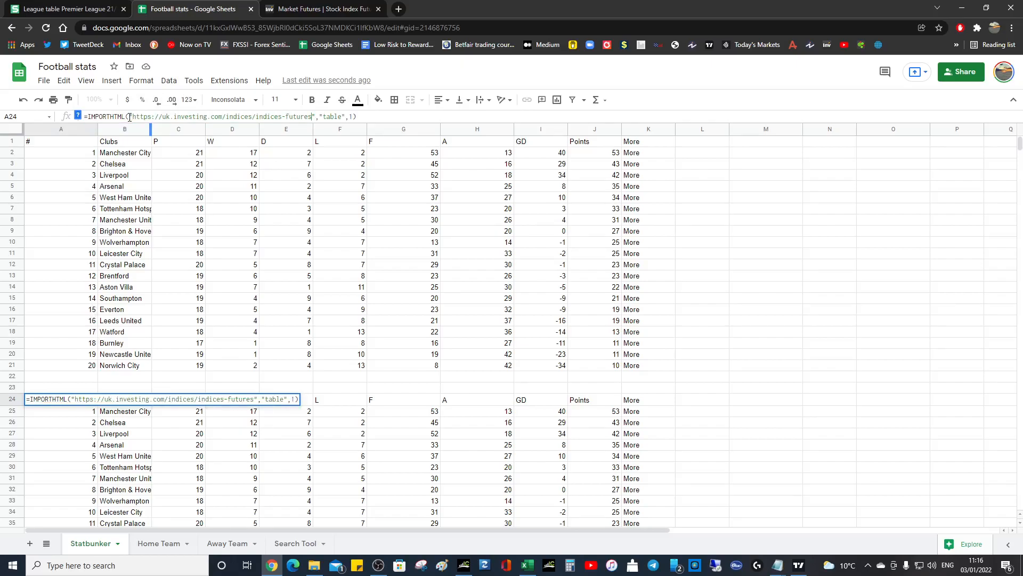
key("Return")
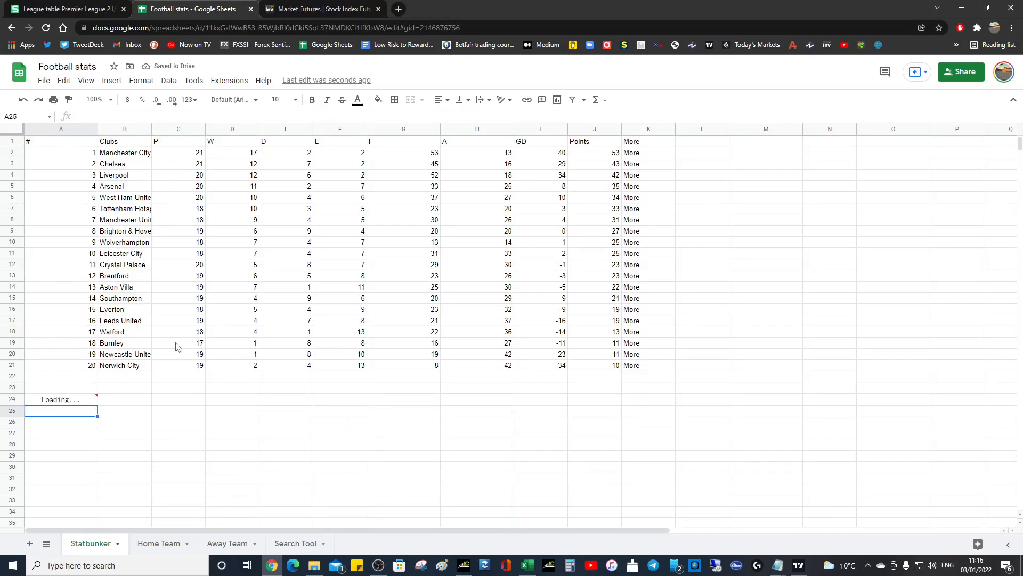
scroll(106, 341, "down", 2)
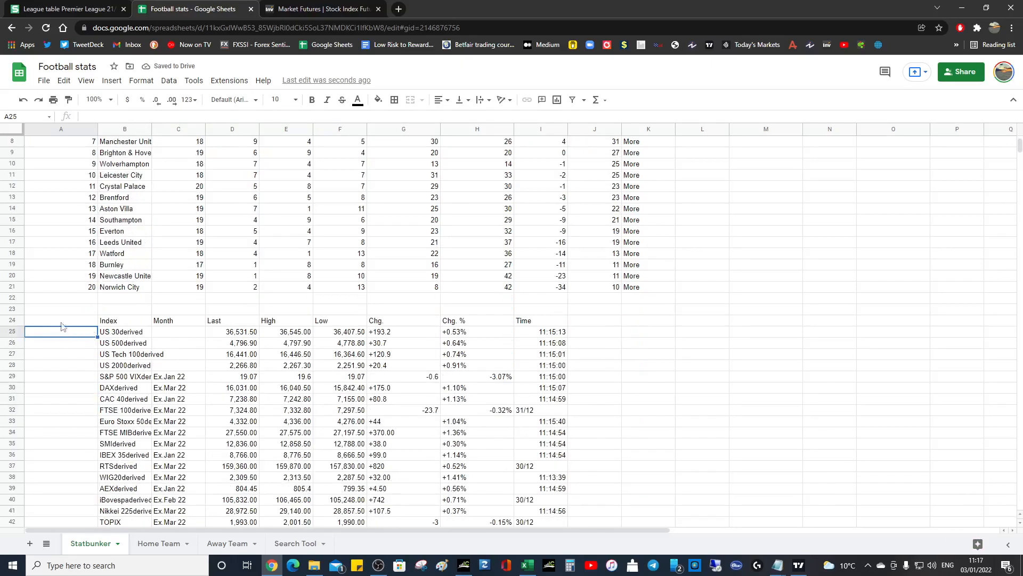
- Check the tables on the Investing.com futures page and set the table index in the A24 formula to 2
left_click(297, 8)
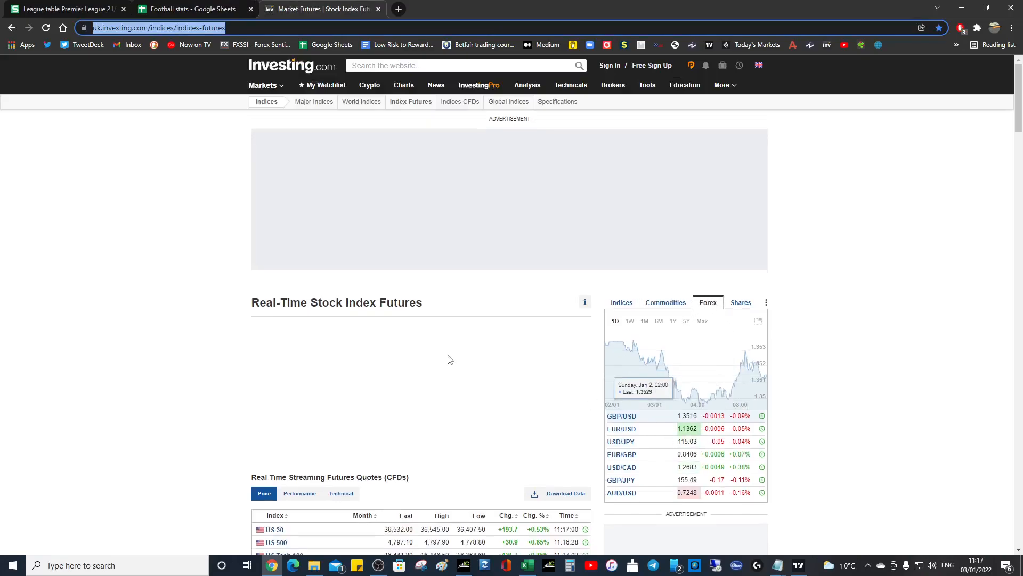
scroll(448, 365, "down", 3)
scroll(687, 263, "up", 2)
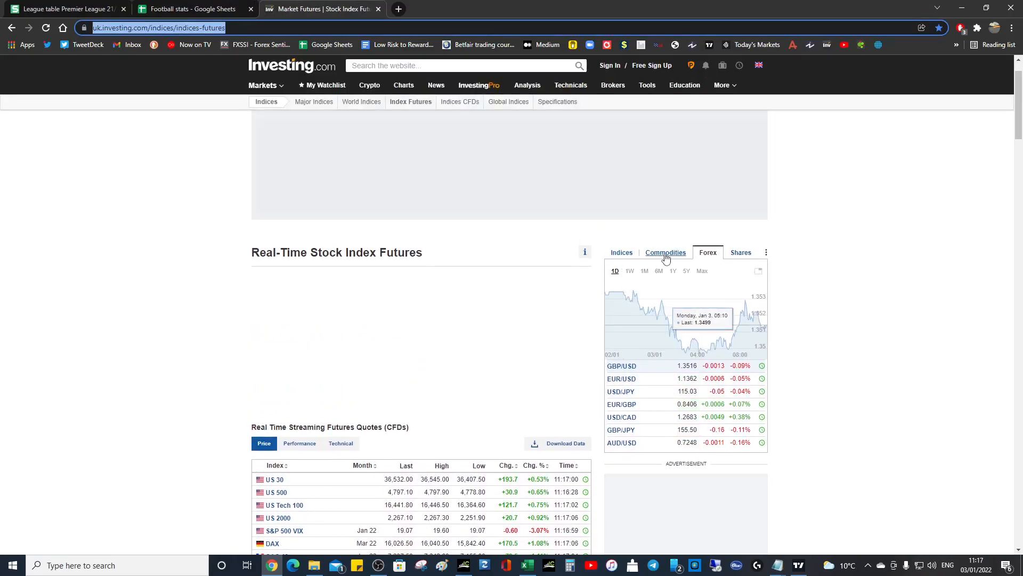
left_click(170, 7)
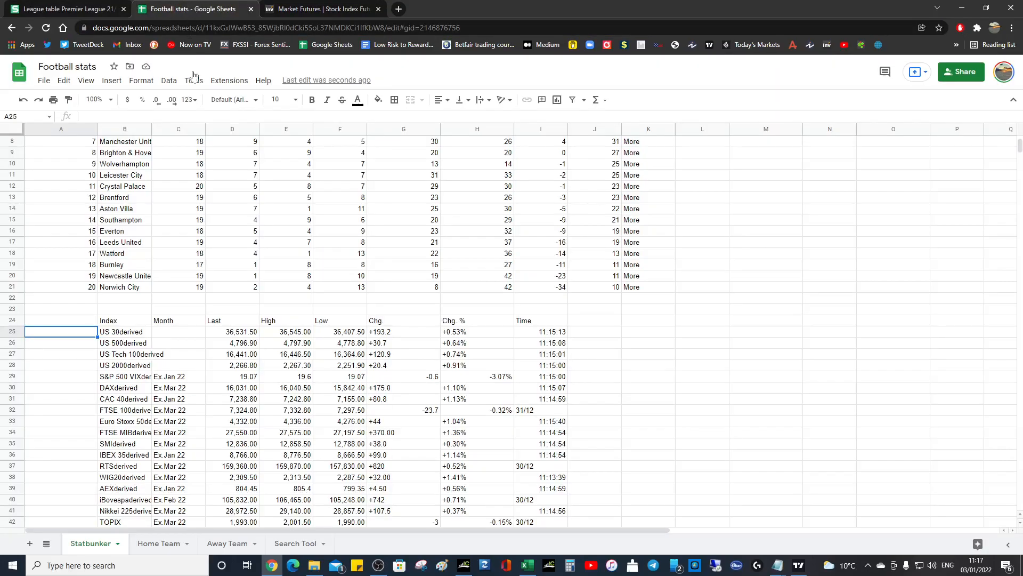
left_click(63, 321)
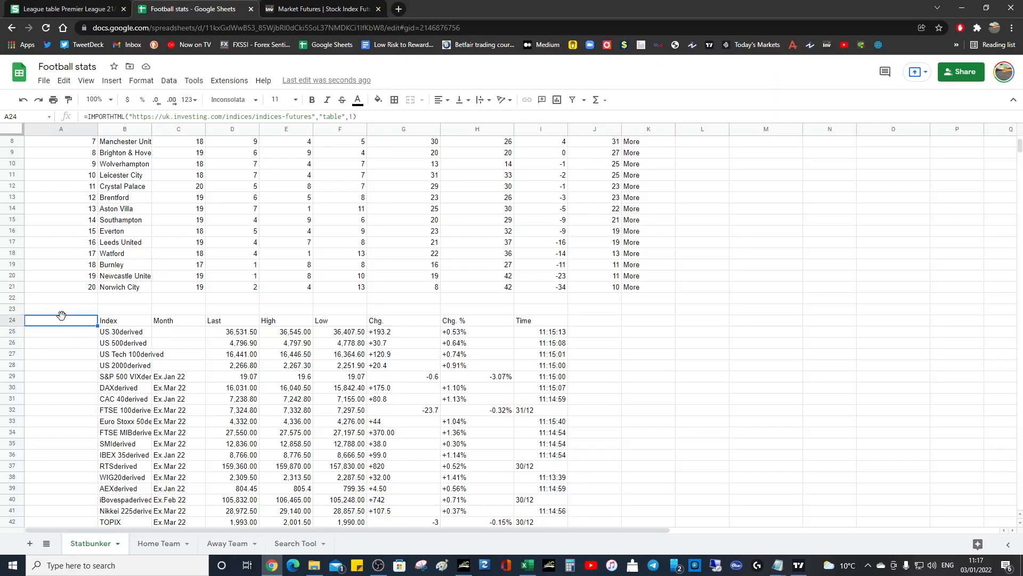
left_click(353, 116)
key("BackSpace")
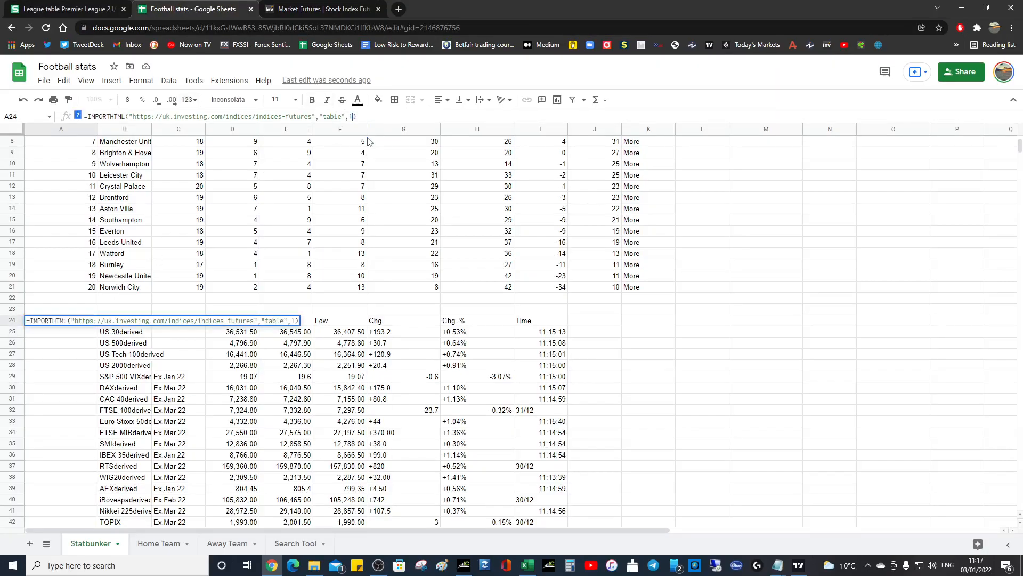
type("2")
key("Return")
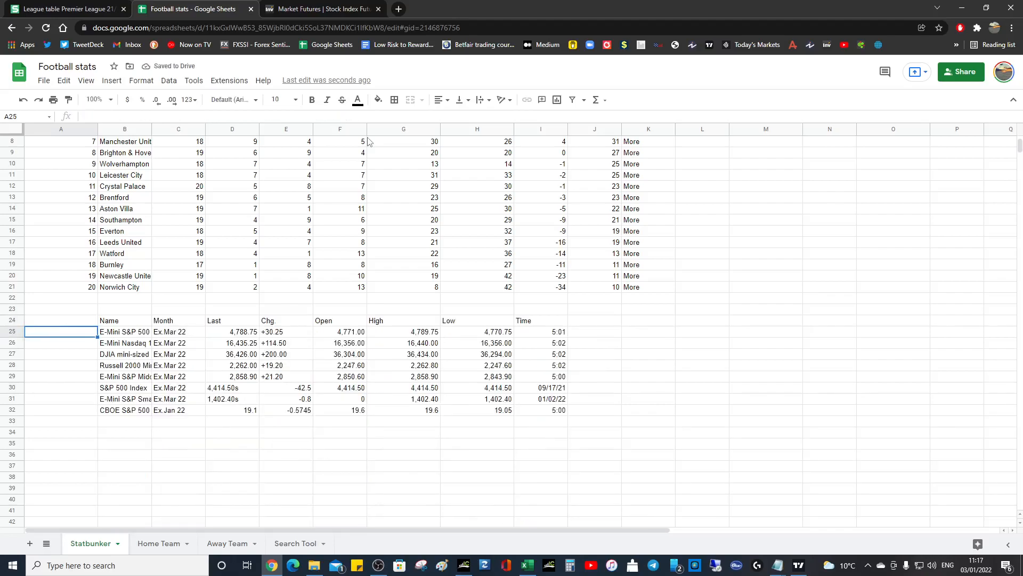
- Centre-align all cells of the Statbunker sheet horizontally
left_click(16, 130)
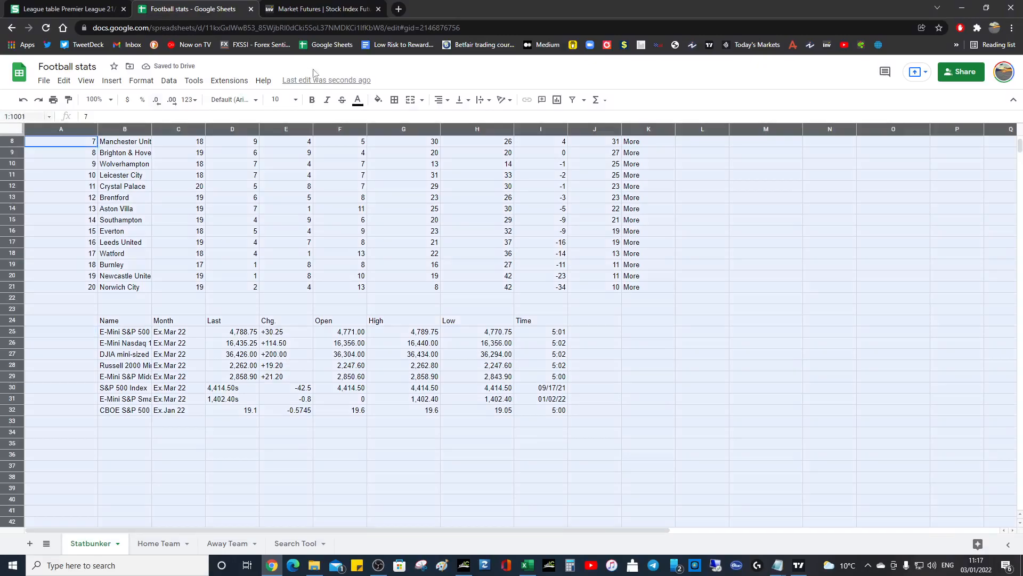
left_click(436, 104)
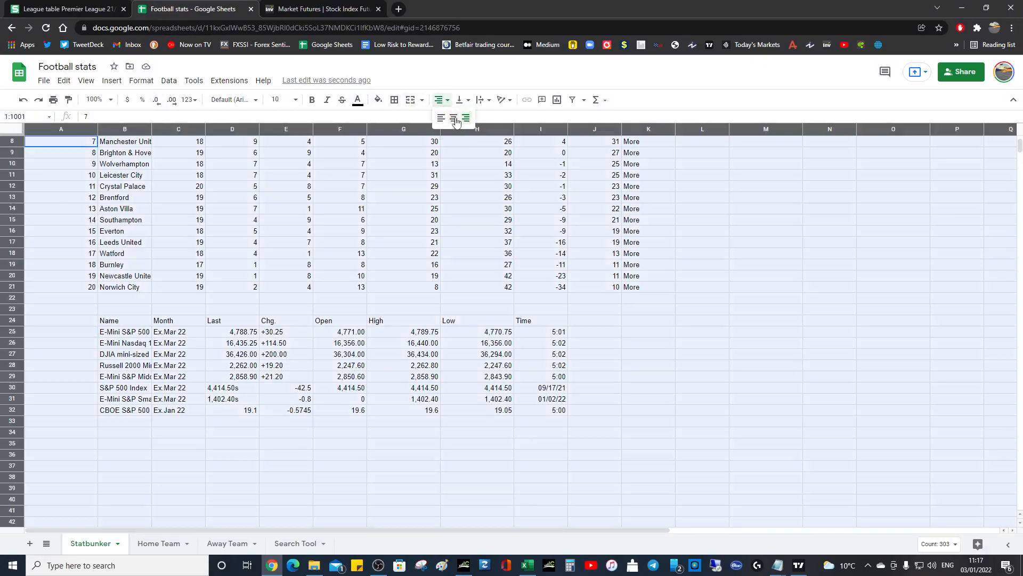
left_click(452, 121)
left_click(286, 343)
- Set the table index in the A24 IMPORTHTML formula to 3
left_click(52, 322)
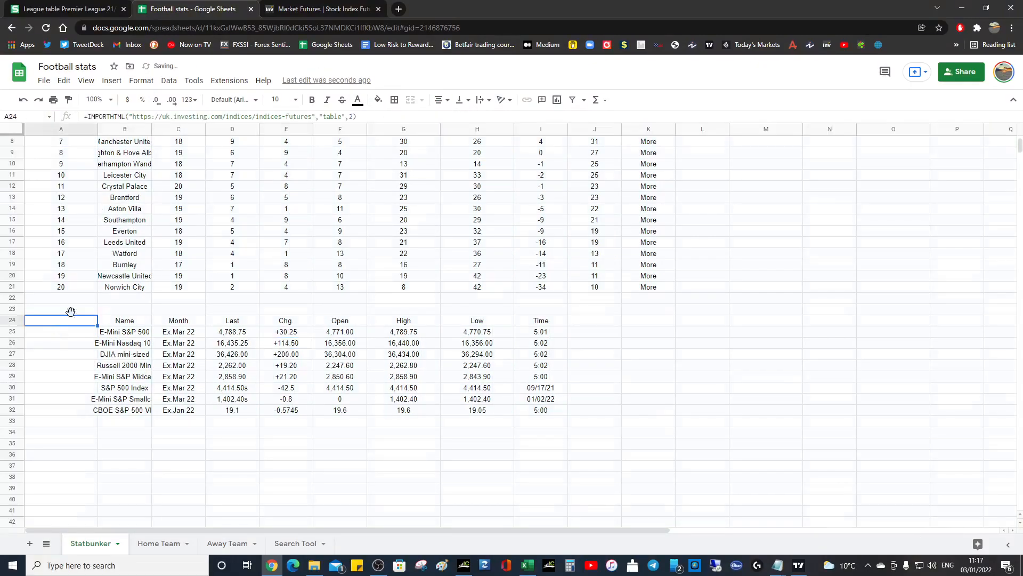
left_click(353, 117)
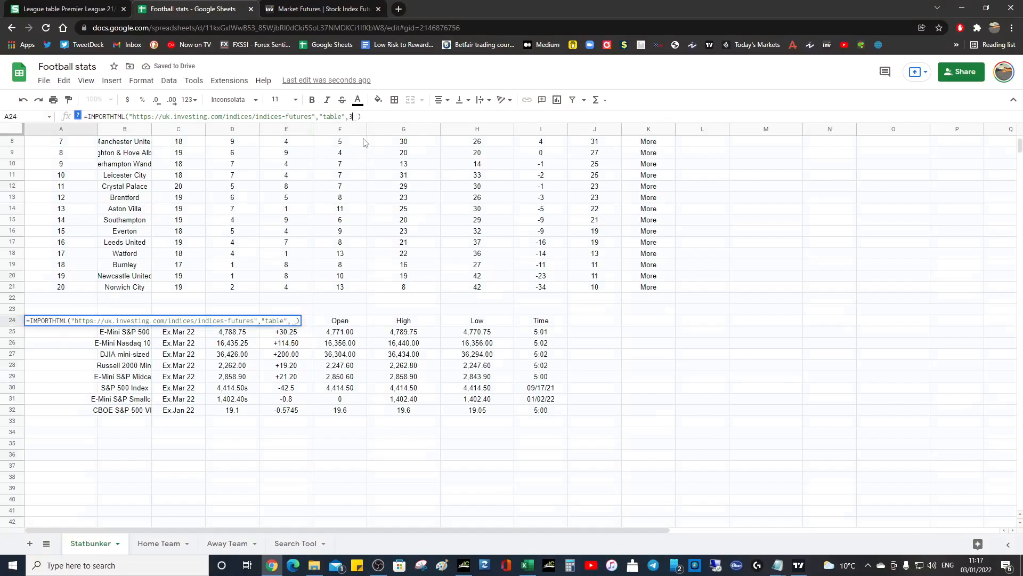
key("Return")
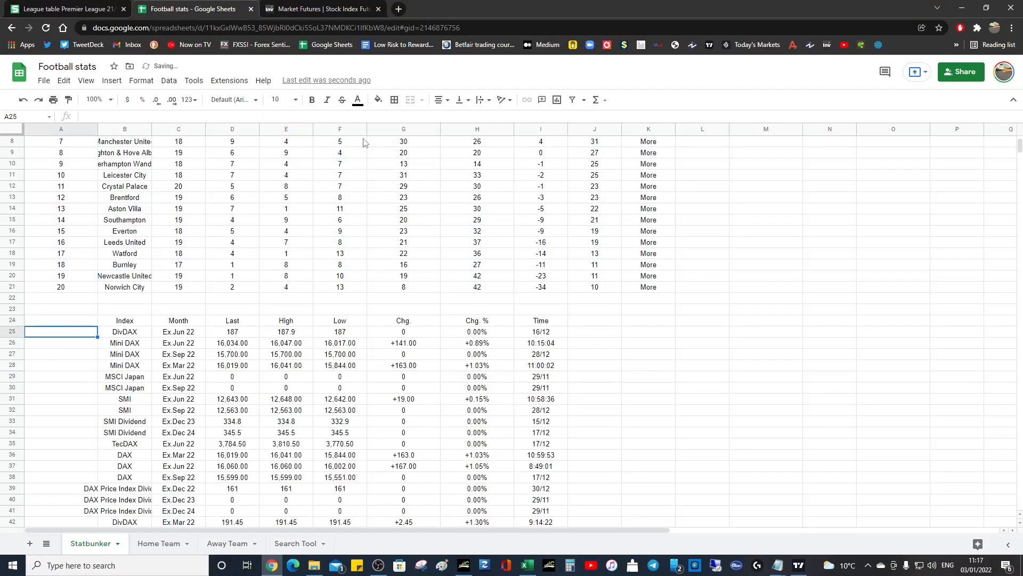
- Set the table index in the A24 IMPORTHTML formula to 4
key("Up")
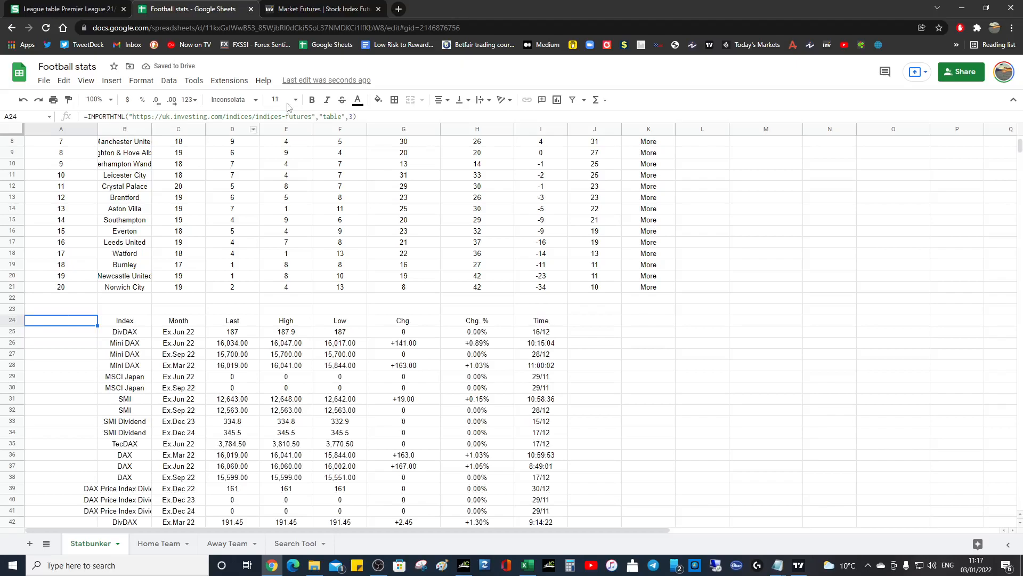
left_click(353, 120)
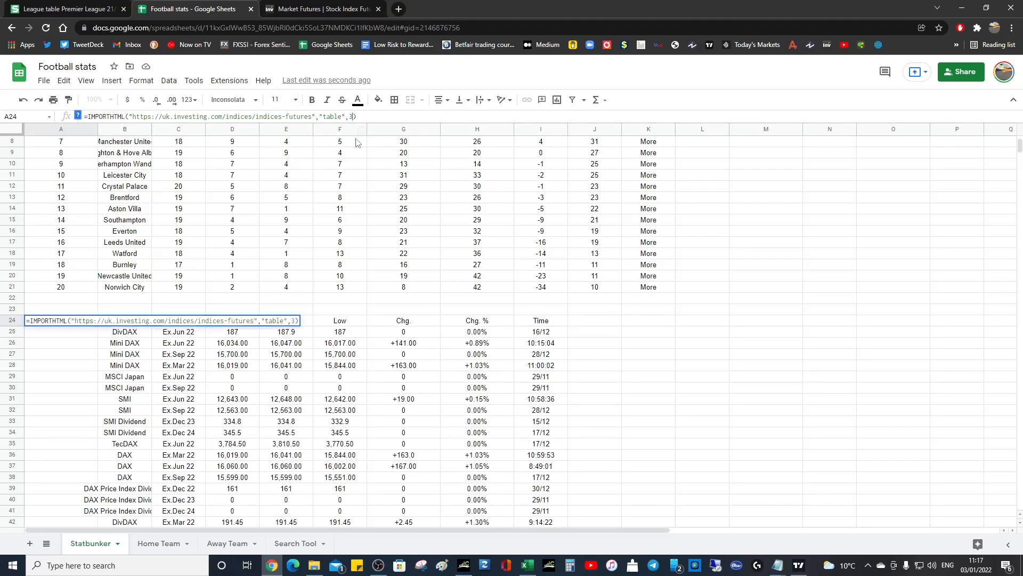
key("Return")
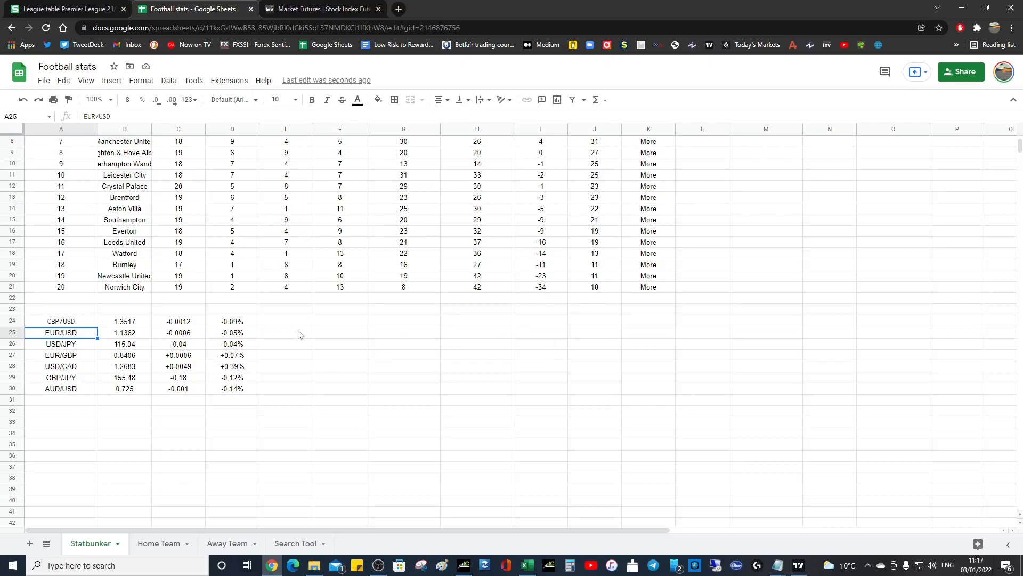
- Delete the imported currency table in A24:D30 below the league table
scroll(298, 327, "up", 3)
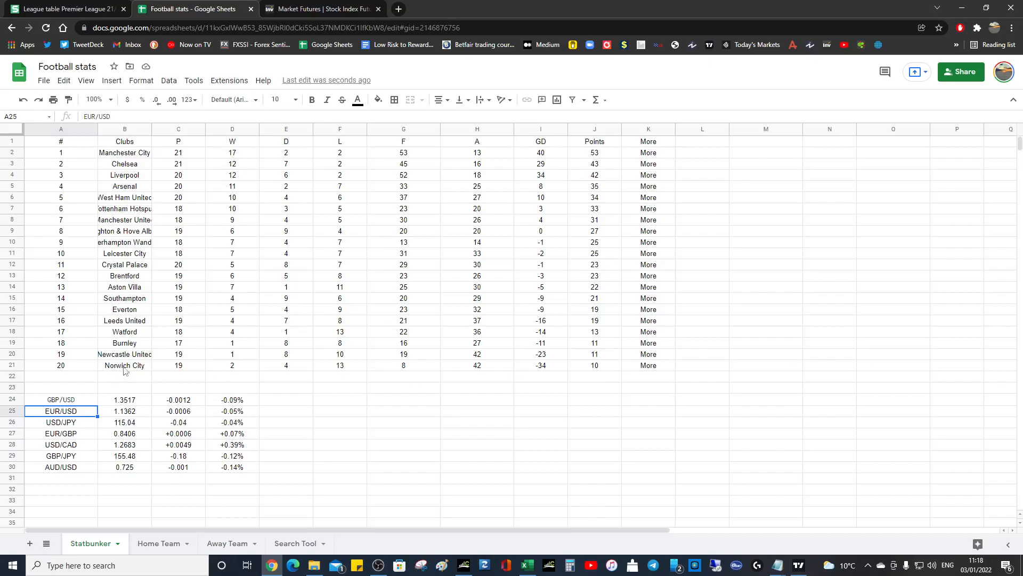
left_click(55, 400)
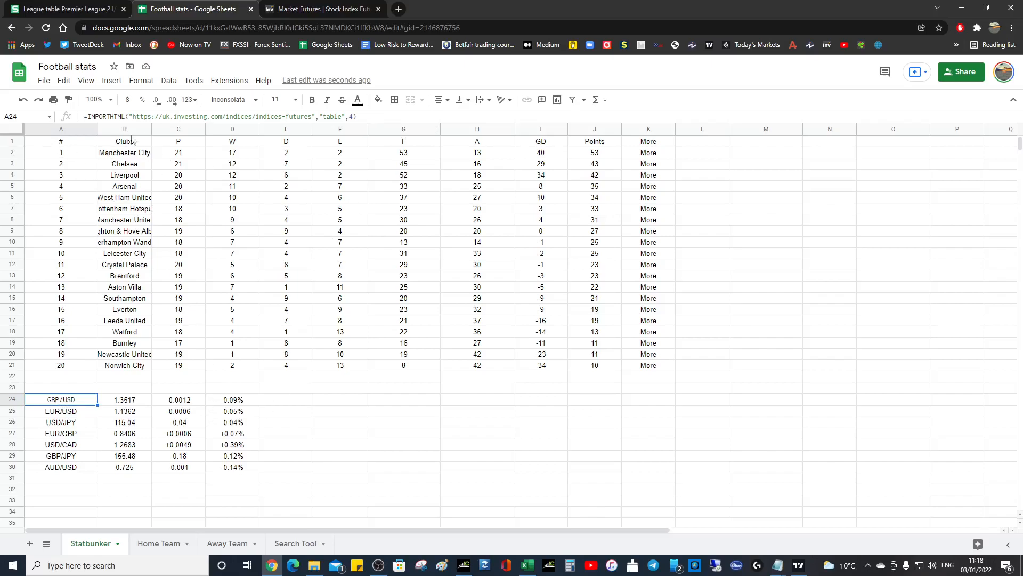
left_click(231, 470, "shift")
key("Delete")
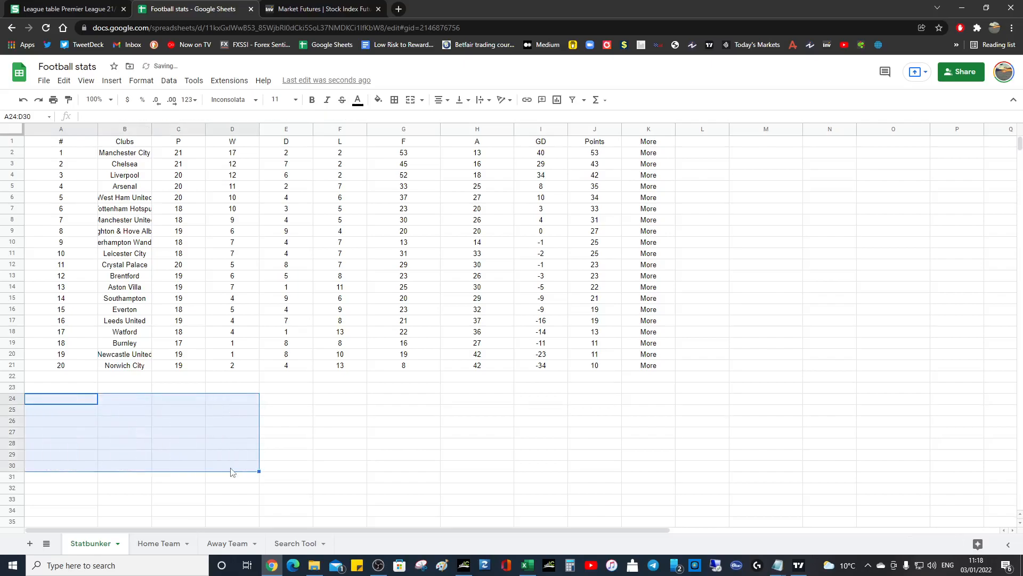
left_click(292, 421)
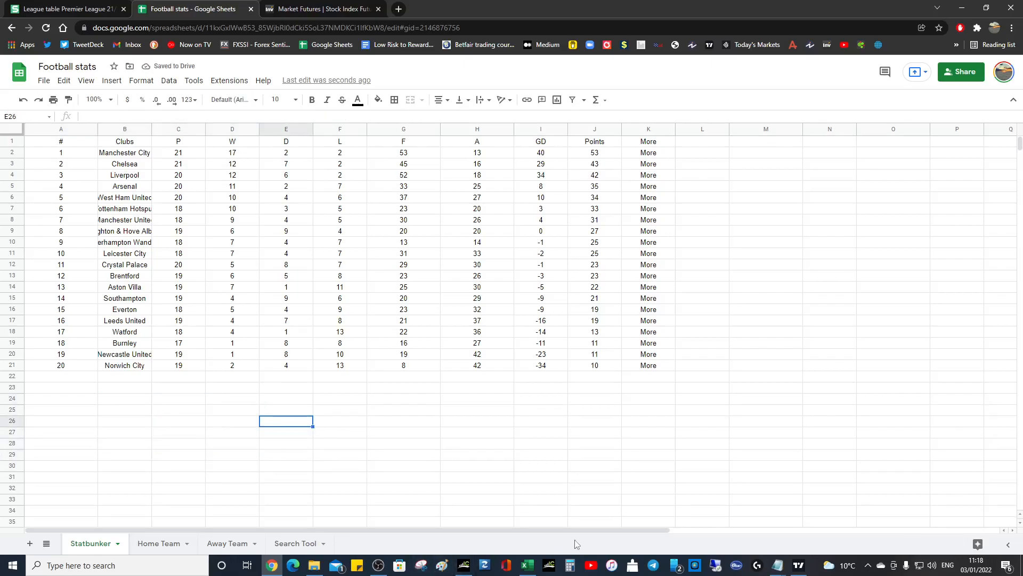
left_click(870, 563)
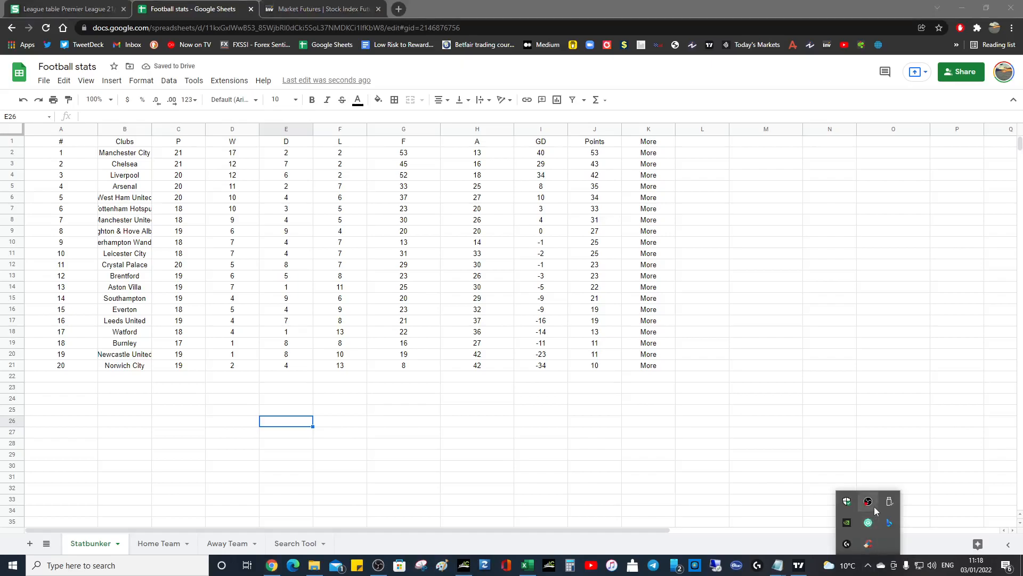